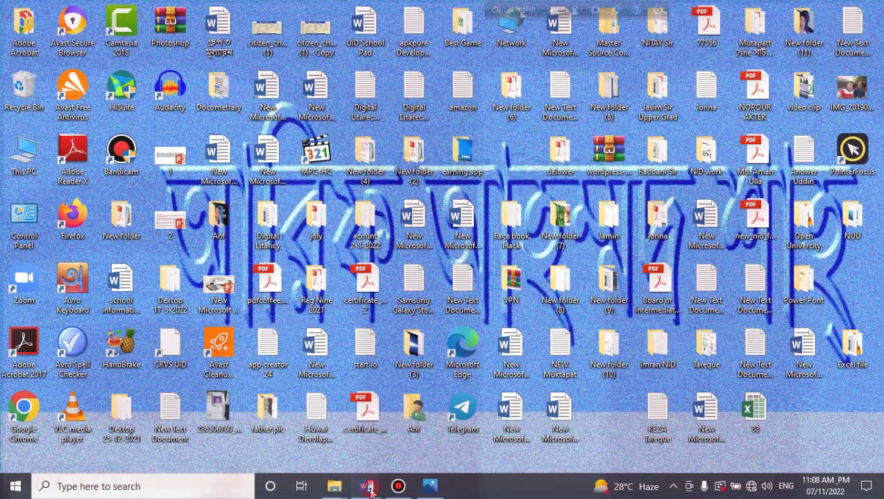
Step: Bring up the blank Word document and view the sample mark sheet image 55.jpg in Photos before returning to Word
{"action": "mouse_move", "coordinate": [369, 491]}
{"action": "left_click", "coordinate": [412, 437]}
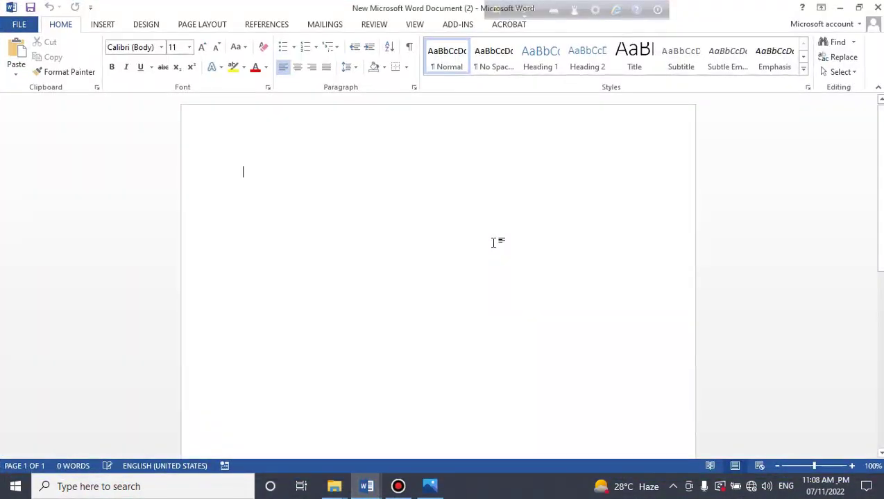
{"action": "left_click", "coordinate": [422, 490]}
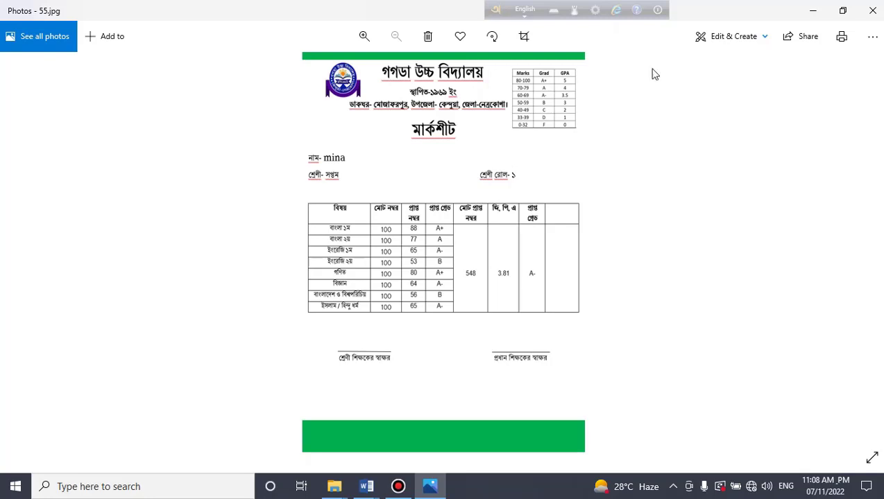
{"action": "left_click", "coordinate": [812, 10]}
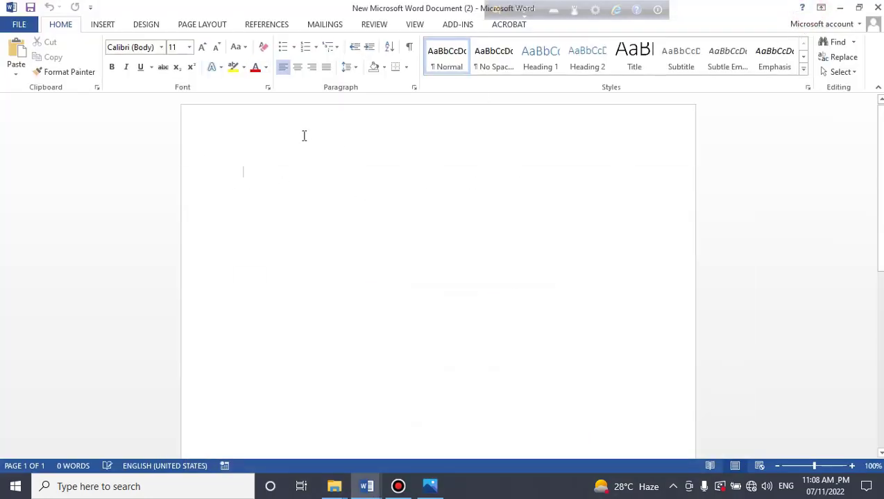
Step: Set a custom top page margin of 0.8 cm for the whole document
{"action": "left_click", "coordinate": [147, 27]}
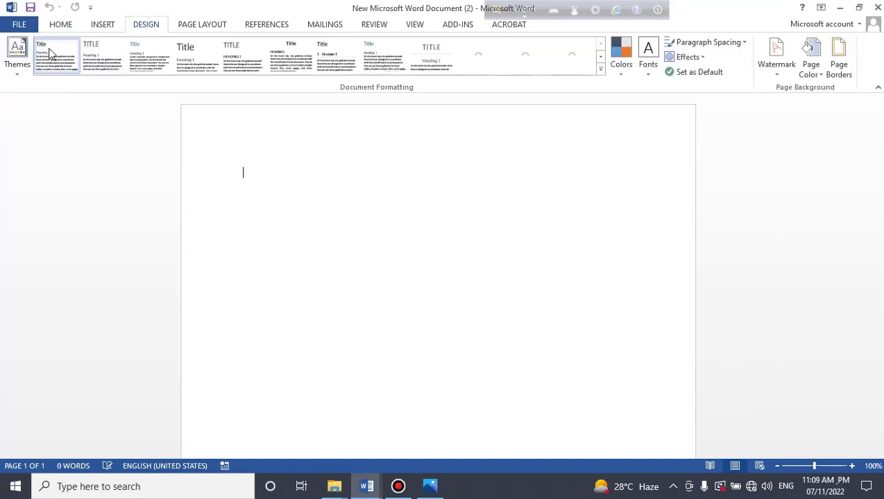
{"action": "scroll", "coordinate": [193, 25], "scroll_direction": "up", "scroll_amount": 1}
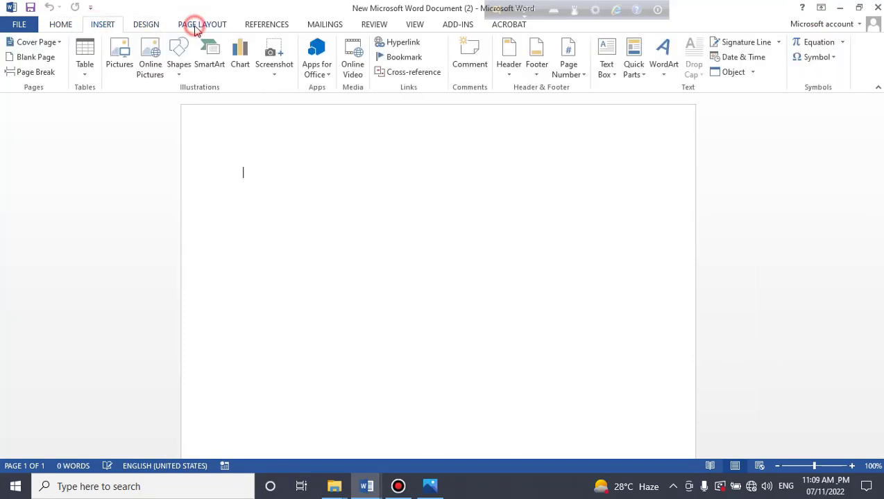
{"action": "scroll", "coordinate": [107, 79], "scroll_direction": "down", "scroll_amount": 2}
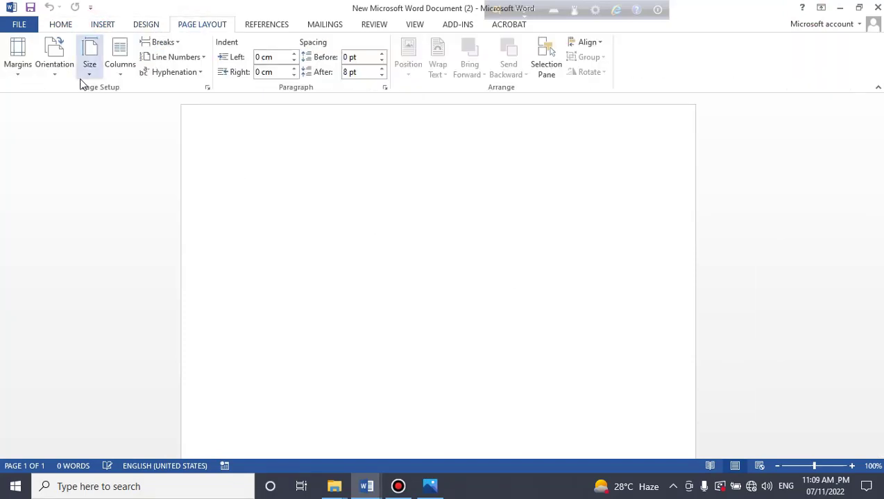
{"action": "left_click", "coordinate": [18, 81]}
{"action": "left_click", "coordinate": [62, 351]}
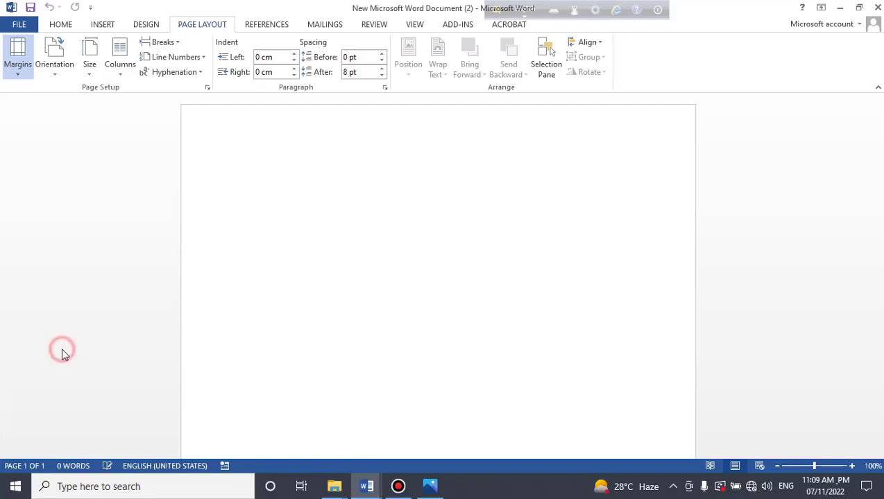
{"action": "left_click", "coordinate": [356, 94]}
{"action": "left_click", "coordinate": [356, 97]}
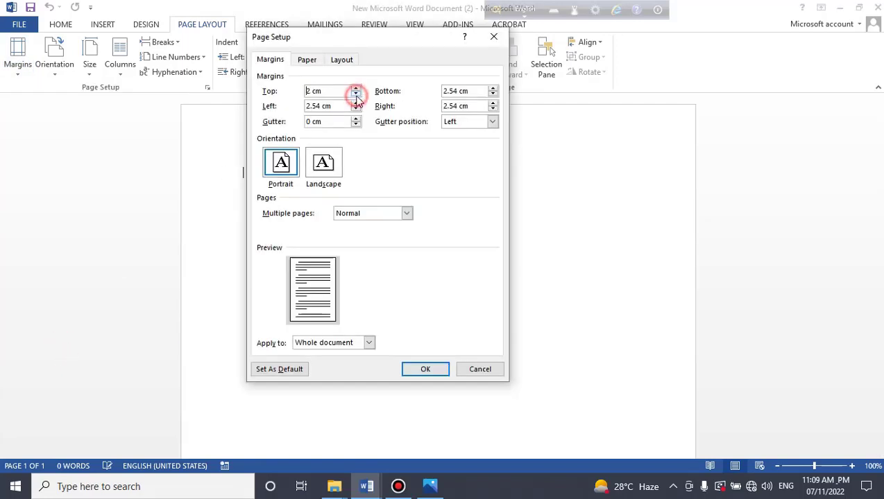
{"action": "left_click", "coordinate": [356, 96]}
{"action": "left_click", "coordinate": [356, 97]}
{"action": "left_click", "coordinate": [356, 96]}
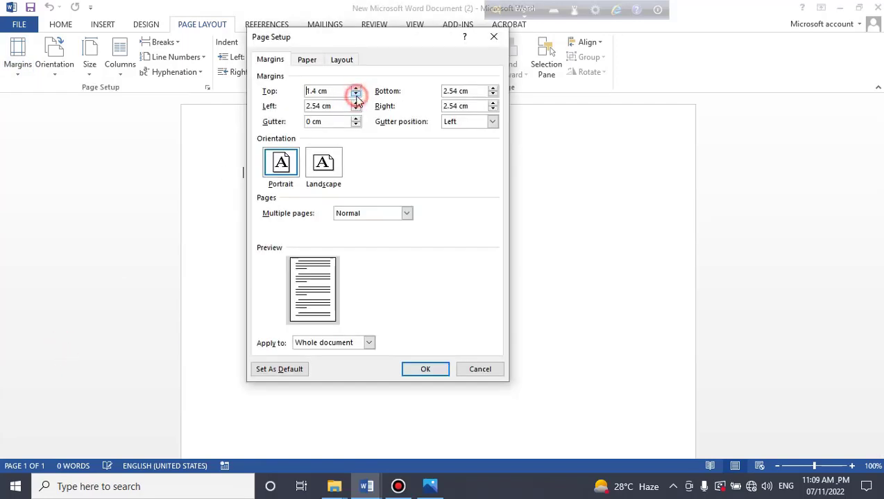
{"action": "left_click", "coordinate": [356, 97]}
{"action": "left_click", "coordinate": [356, 96]}
{"action": "left_click", "coordinate": [356, 97]}
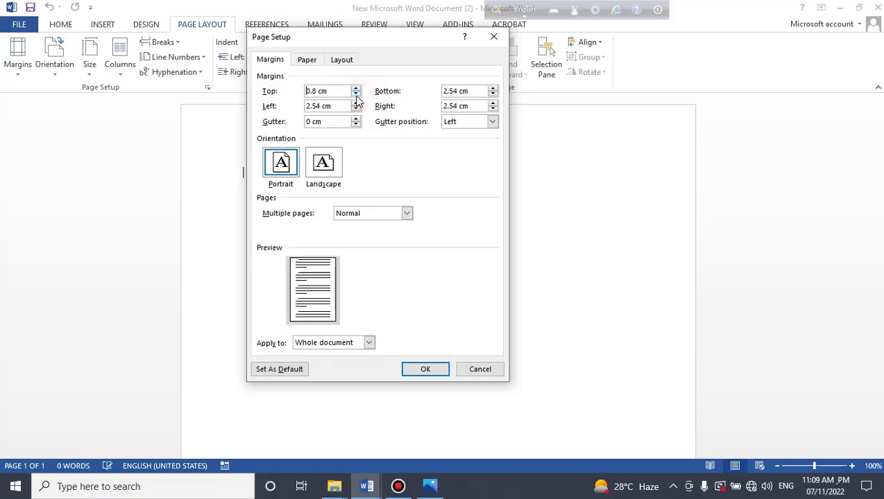
Step: Reduce the bottom and right page margins and apply the new page setup
{"action": "left_click", "coordinate": [492, 95]}
{"action": "left_click", "coordinate": [493, 109]}
{"action": "left_click", "coordinate": [492, 110]}
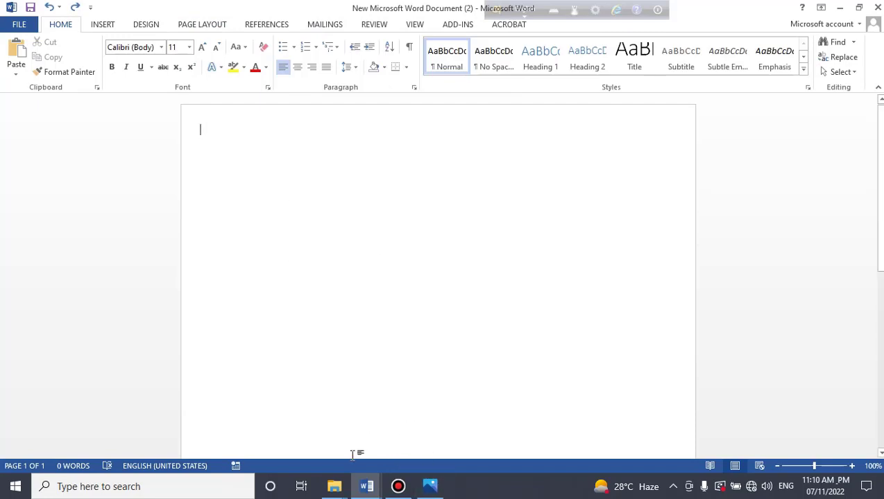
Step: Copy the school heading, grading table and মার্কশীট title from the existing mark sheet into the blank document, keeping their original formatting
{"action": "left_click", "coordinate": [367, 486]}
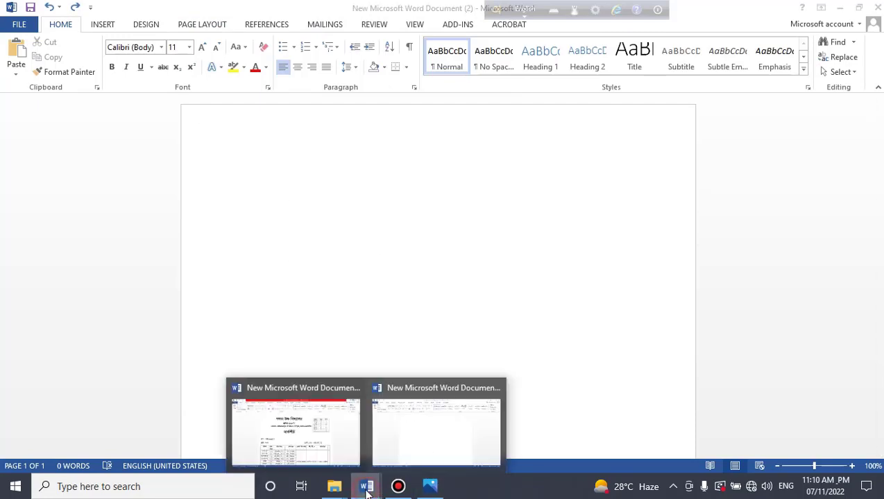
{"action": "left_click", "coordinate": [315, 458]}
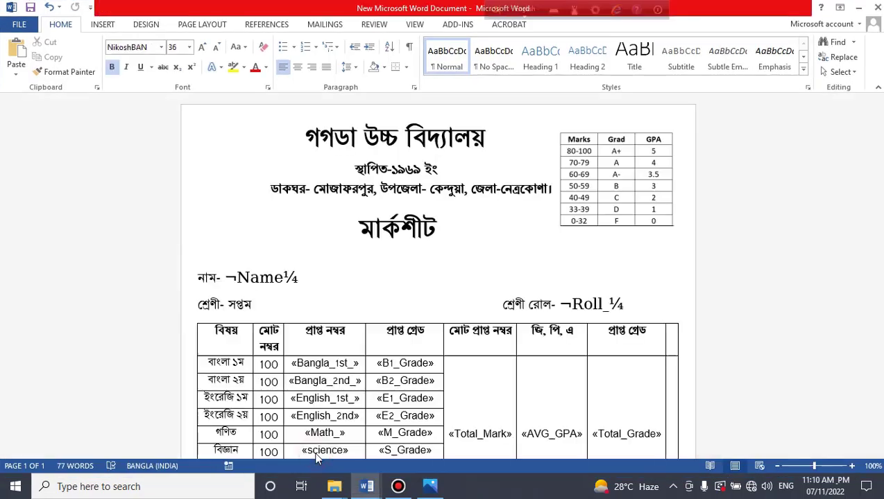
{"action": "left_click", "coordinate": [295, 128]}
{"action": "key", "text": "ctrl+a"}
{"action": "key", "text": "ctrl+c"}
{"action": "key", "text": "alt+Tab"}
{"action": "right_click", "coordinate": [316, 152]}
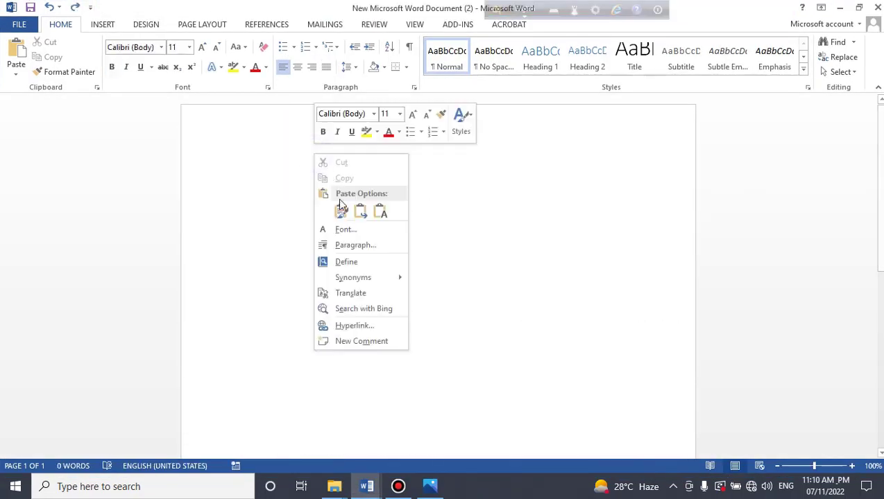
{"action": "left_click", "coordinate": [381, 213]}
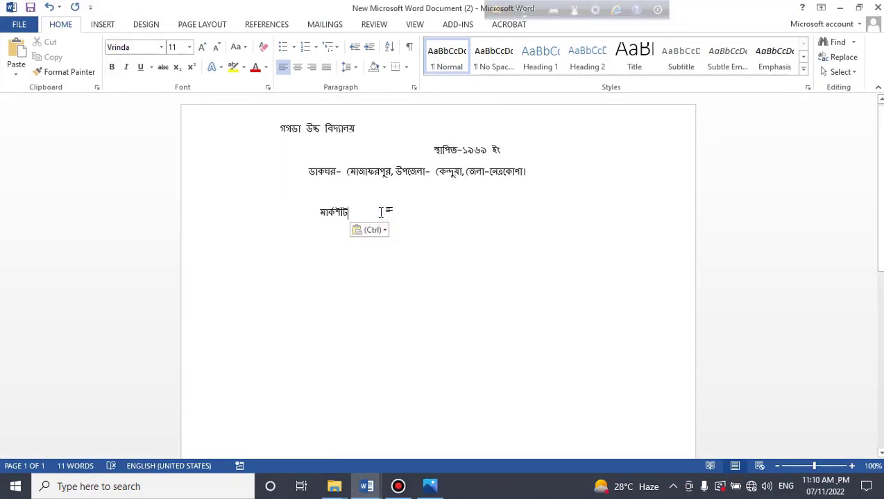
{"action": "key", "text": "ctrl+z"}
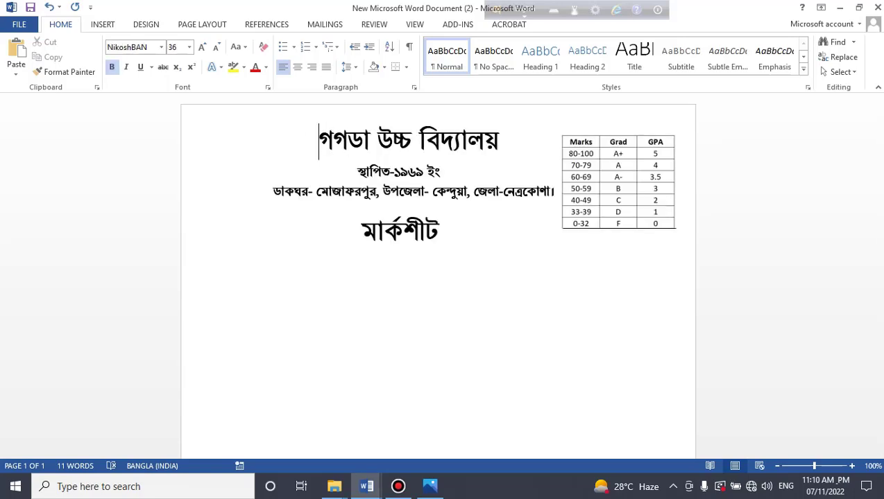
Step: Move the grading table picture slightly up and to the right beside the school heading, and deselect it
{"action": "left_click", "coordinate": [635, 142]}
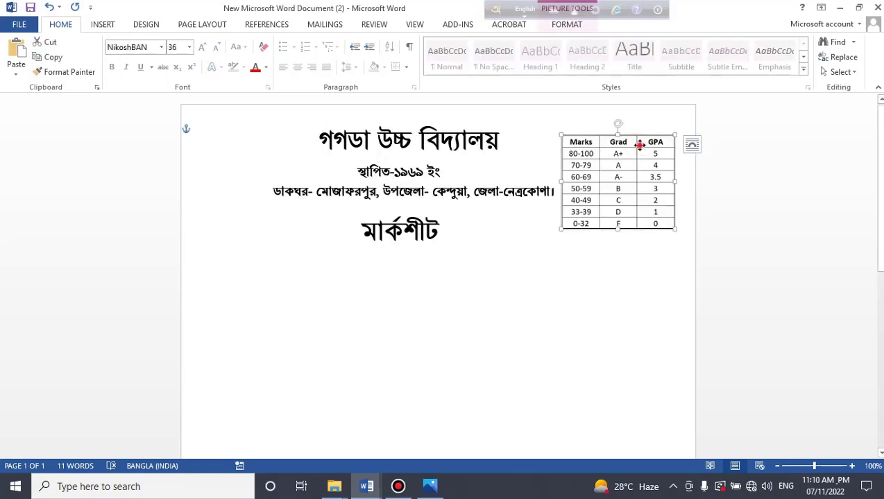
{"action": "mouse_move", "coordinate": [638, 145]}
{"action": "left_mouse_down"}
{"action": "mouse_move", "coordinate": [650, 126]}
{"action": "mouse_move", "coordinate": [644, 140]}
{"action": "left_mouse_up"}
{"action": "left_click", "coordinate": [591, 276]}
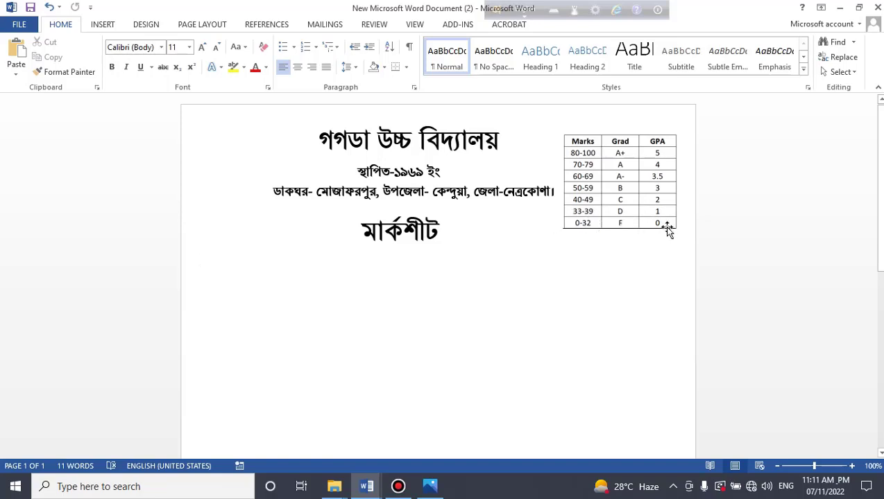
Step: Paste the নাম-, শ্রেণী- সপ্তম and শ্রেণী রোল- lines below the মার্কশীট title
{"action": "key", "text": "ctrl+v"}
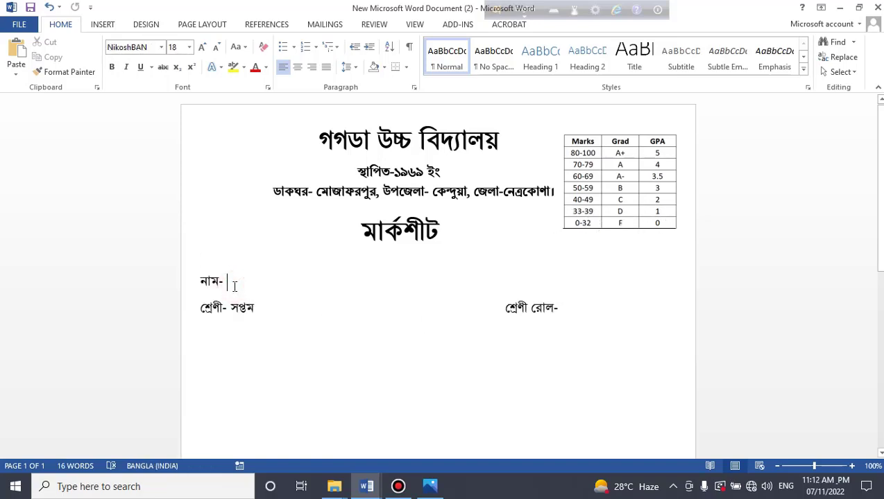
{"action": "left_click", "coordinate": [285, 286]}
{"action": "left_click", "coordinate": [266, 308]}
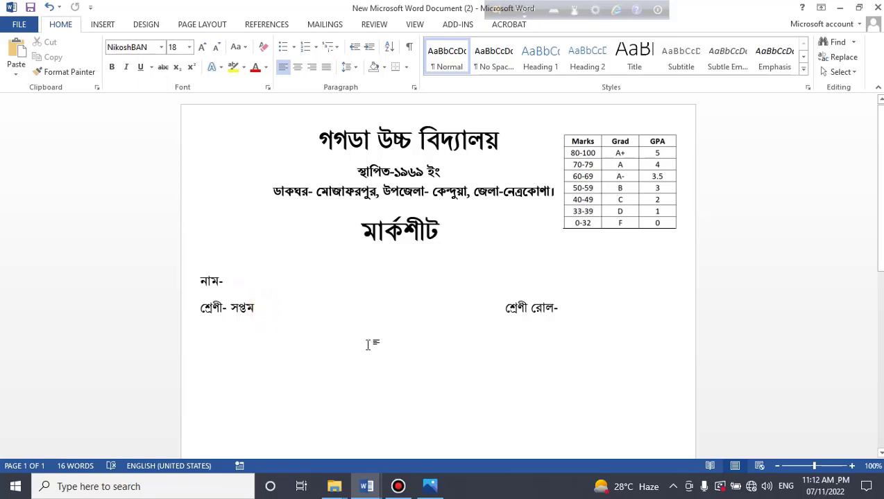
Step: Colour the মার্কশীট title orange and the school name blue
{"action": "left_click", "coordinate": [474, 229]}
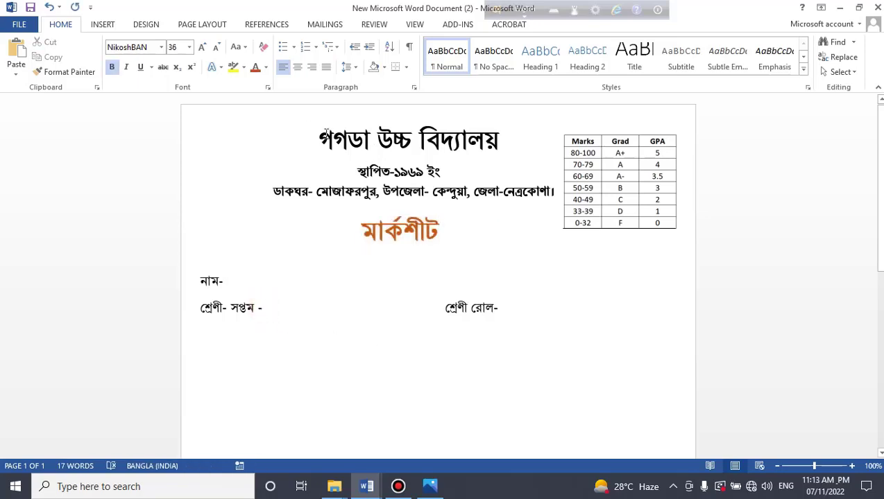
{"action": "left_click_drag", "start_coordinate": [321, 133], "coordinate": [498, 139]}
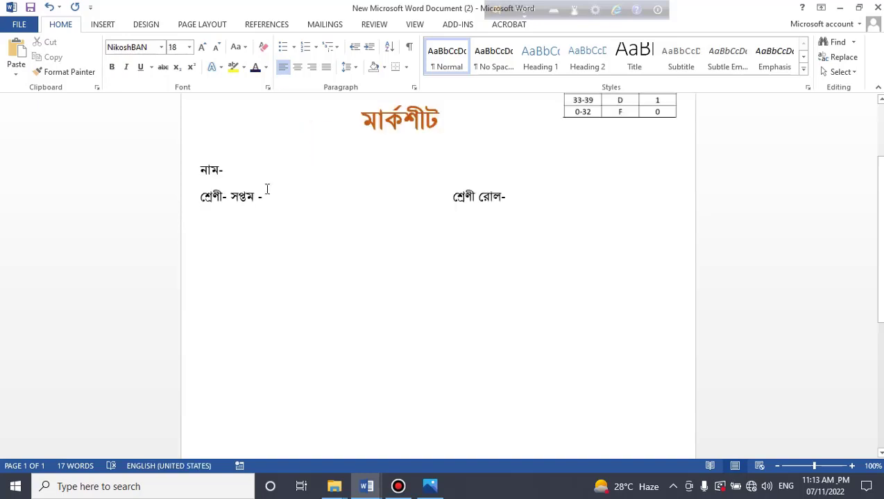
{"action": "left_click", "coordinate": [103, 26]}
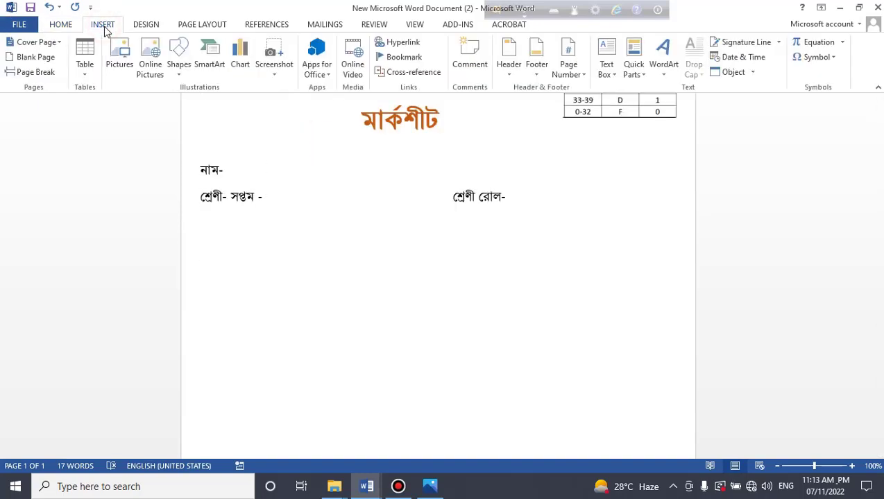
{"action": "left_click", "coordinate": [85, 69]}
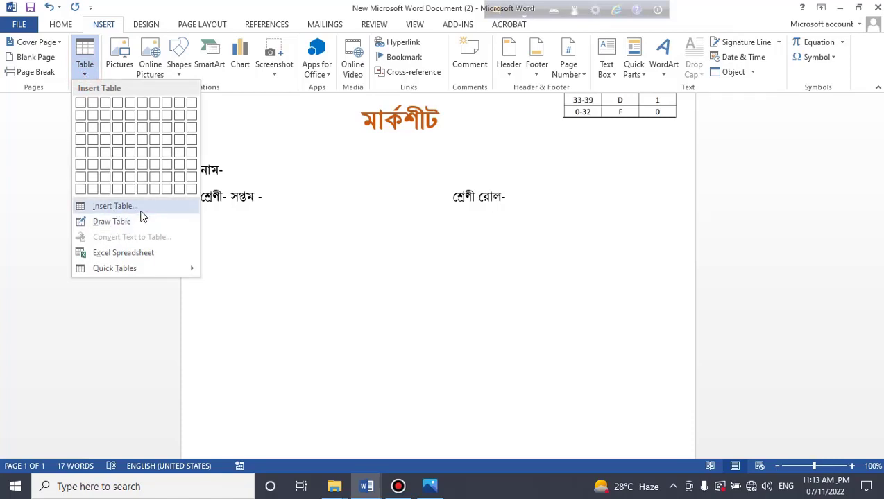
{"action": "left_click", "coordinate": [322, 280]}
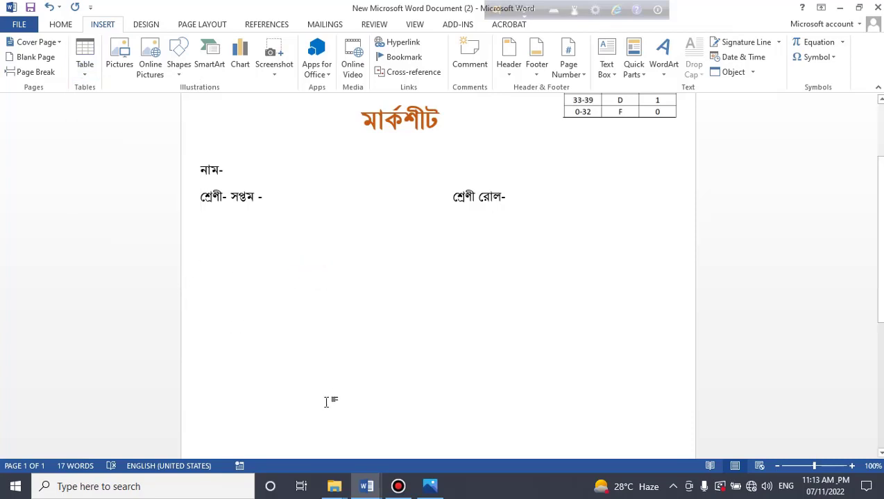
Step: Copy the subject marks table from the existing mark sheet document and paste it below the class and roll line
{"action": "left_click", "coordinate": [366, 487]}
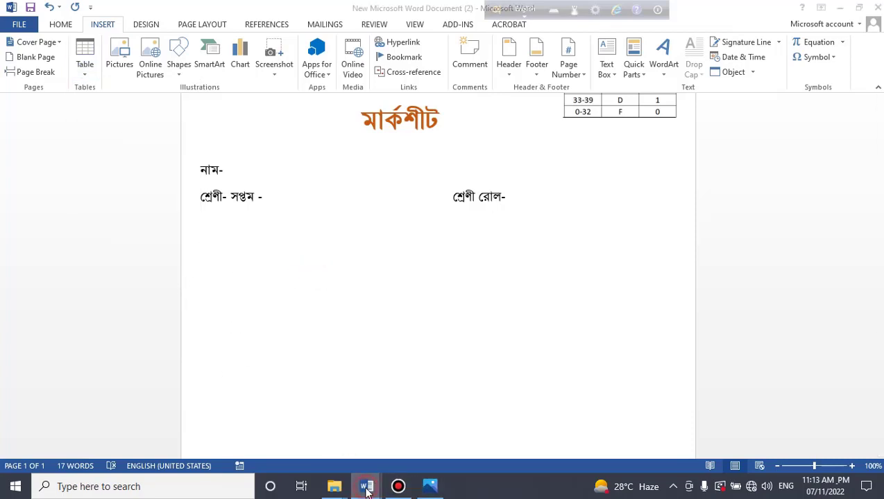
{"action": "left_click", "coordinate": [430, 417]}
{"action": "key", "text": "ctrl+v"}
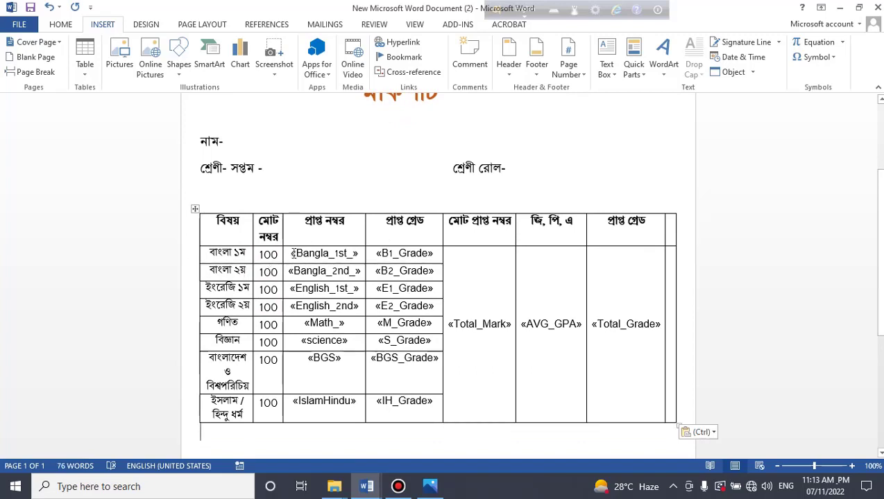
Step: Delete the merge field placeholders such as «Bangla_1st_» from the marks table, leaving the mark, grade, total and GPA cells empty
{"action": "left_click_drag", "start_coordinate": [291, 254], "coordinate": [360, 260]}
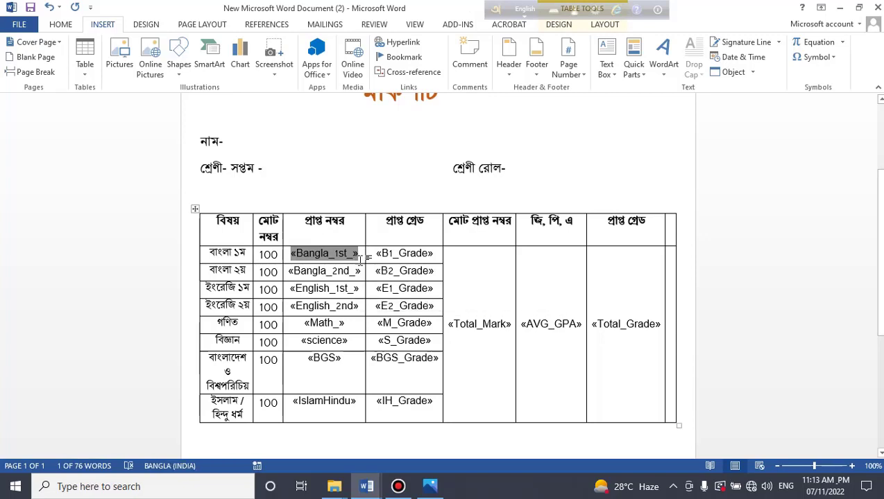
{"action": "key", "text": "Delete"}
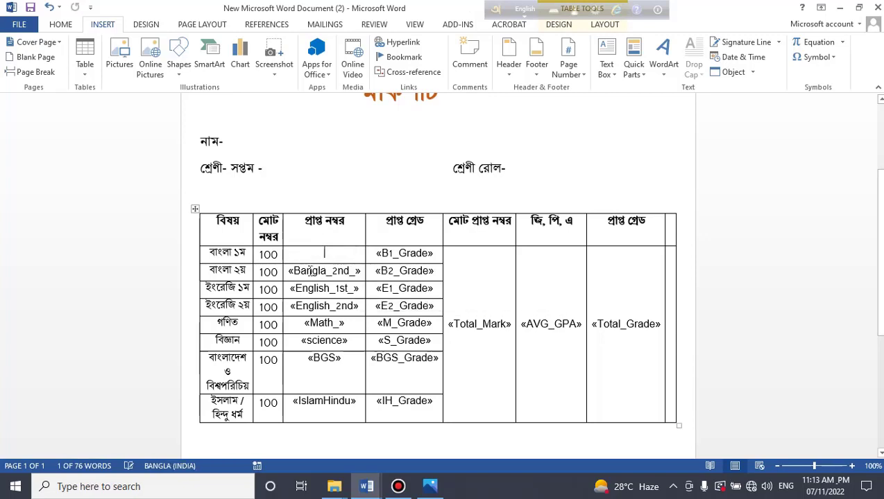
{"action": "left_click", "coordinate": [654, 307]}
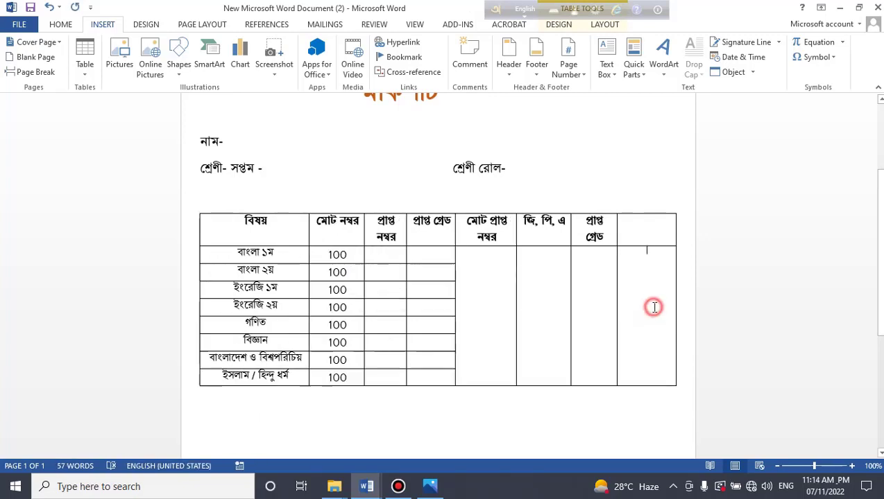
{"action": "left_click", "coordinate": [645, 229]}
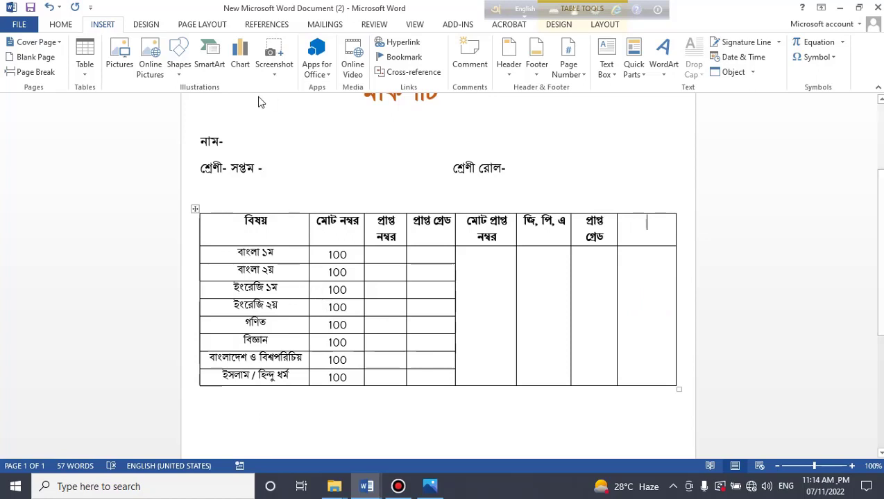
Step: Indent the নাম- line slightly and check the layout of the whole mark sheet
{"action": "left_click", "coordinate": [202, 136]}
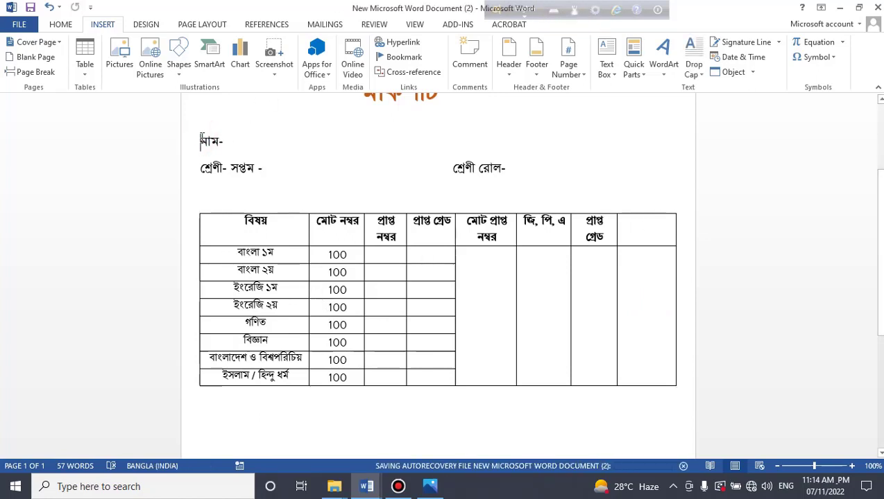
{"action": "scroll", "coordinate": [201, 137], "scroll_direction": "up", "scroll_amount": 4}
{"action": "scroll", "coordinate": [437, 277], "scroll_direction": "down", "scroll_amount": 3}
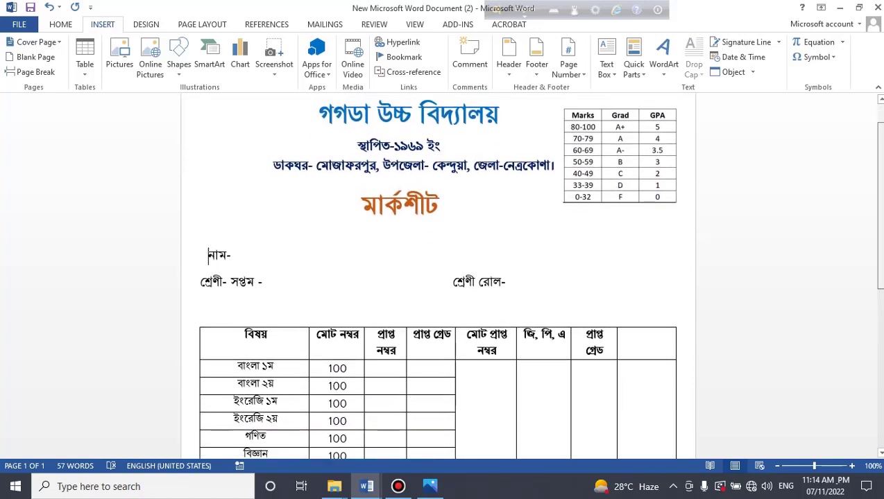
{"action": "scroll", "coordinate": [437, 278], "scroll_direction": "up", "scroll_amount": 3}
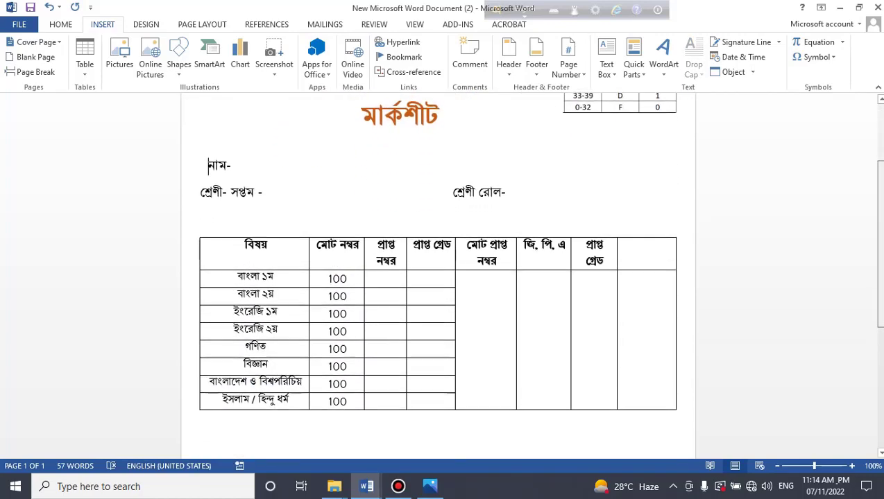
{"action": "scroll", "coordinate": [437, 278], "scroll_direction": "down", "scroll_amount": 1}
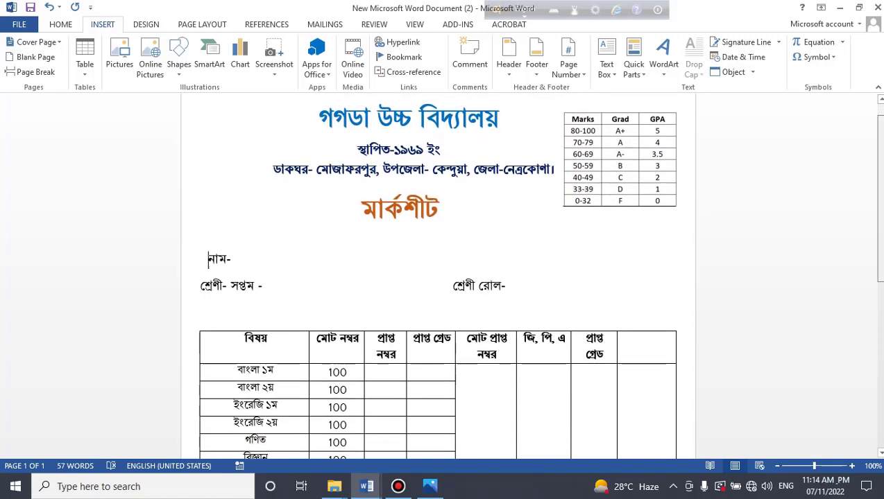
Step: Review the whole mark sheet and shift the শ্রেণী রোল- label slightly further right on the class line
{"action": "scroll", "coordinate": [878, 208], "scroll_direction": "down", "scroll_amount": 3}
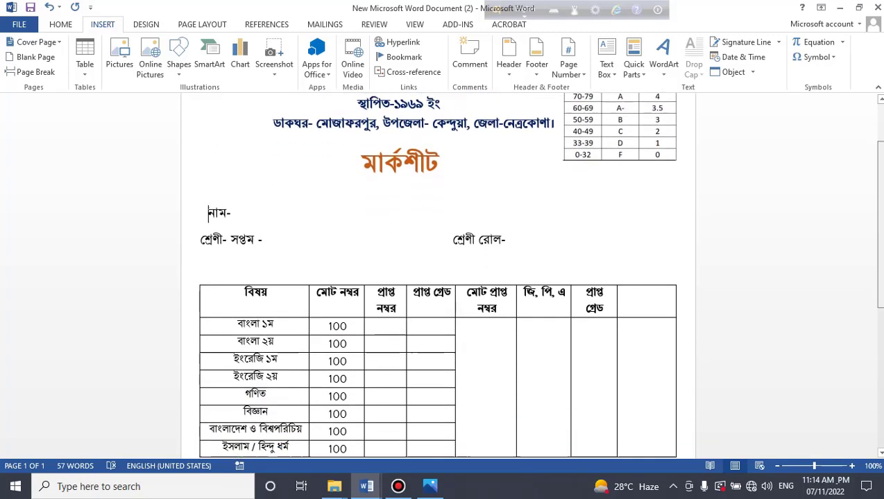
{"action": "scroll", "coordinate": [877, 208], "scroll_direction": "up", "scroll_amount": 3}
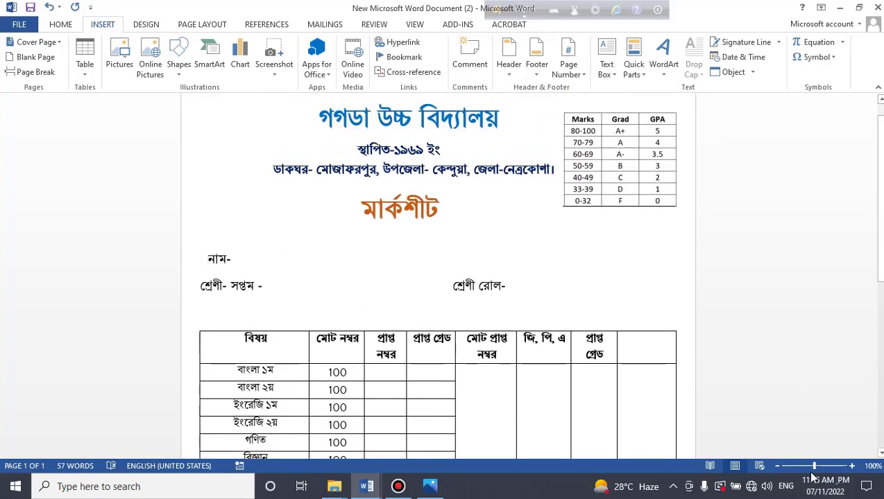
{"action": "left_click_drag", "start_coordinate": [815, 467], "coordinate": [796, 468]}
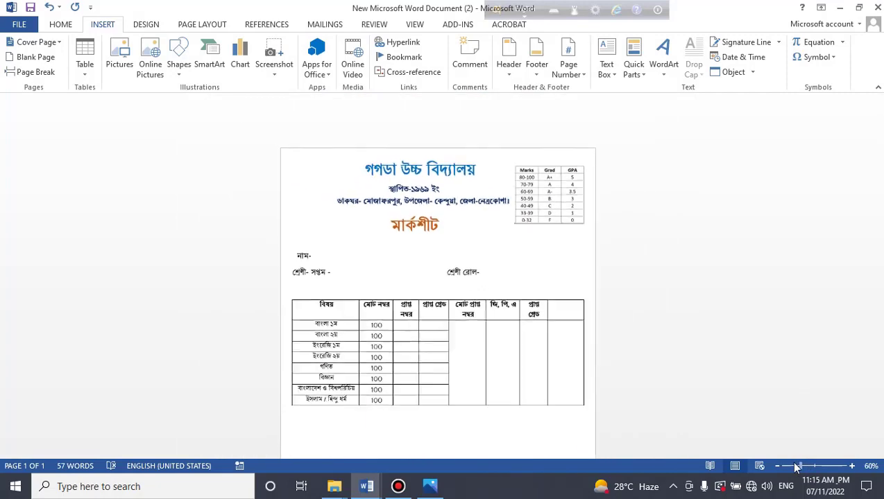
{"action": "scroll", "coordinate": [437, 277], "scroll_direction": "down", "scroll_amount": 1}
{"action": "scroll", "coordinate": [437, 278], "scroll_direction": "up", "scroll_amount": 1}
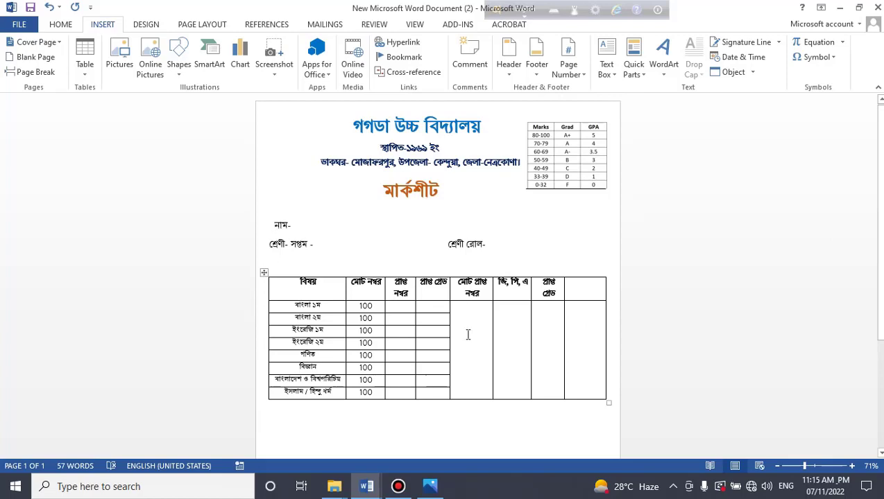
{"action": "left_click_drag", "start_coordinate": [471, 314], "coordinate": [479, 399]}
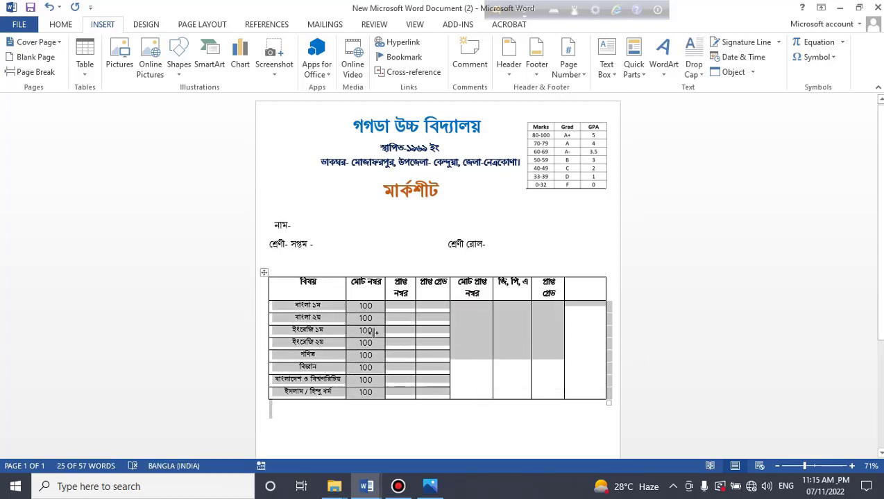
{"action": "left_click", "coordinate": [444, 222]}
{"action": "left_click", "coordinate": [443, 245]}
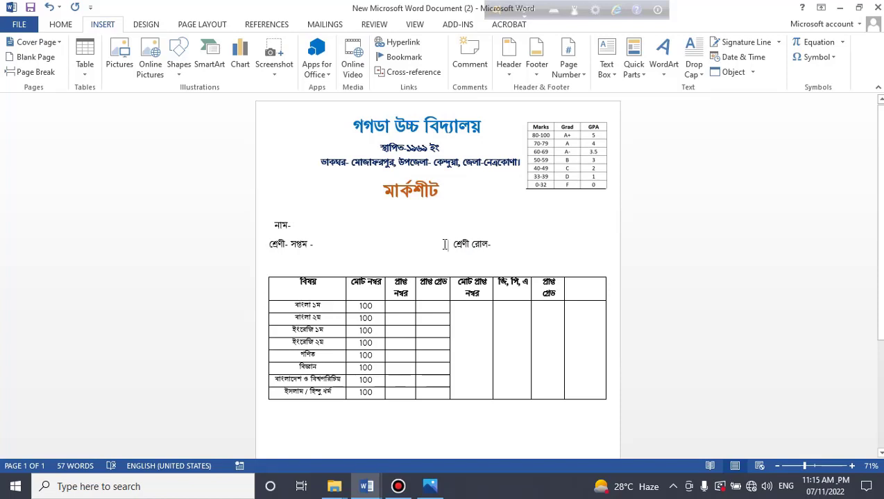
Step: Insert a table with 8 columns and 2 rows below the subject marks table
{"action": "scroll", "coordinate": [770, 346], "scroll_direction": "down", "scroll_amount": 4}
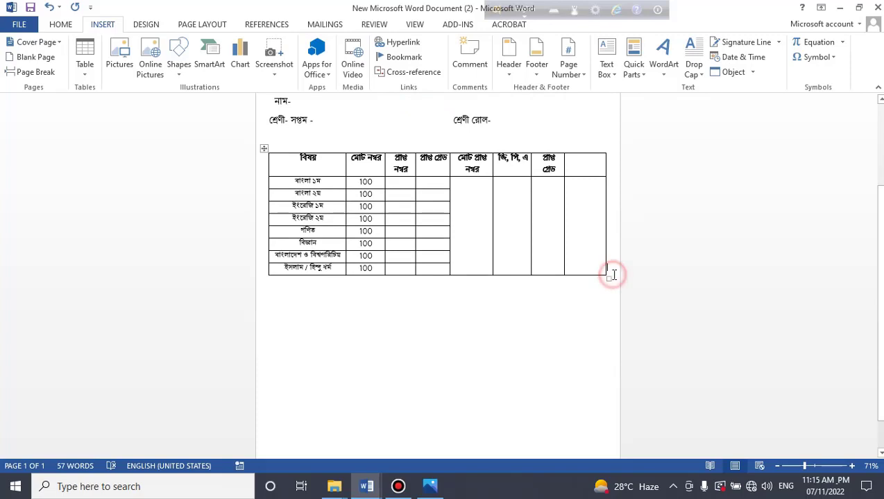
{"action": "left_click", "coordinate": [613, 275]}
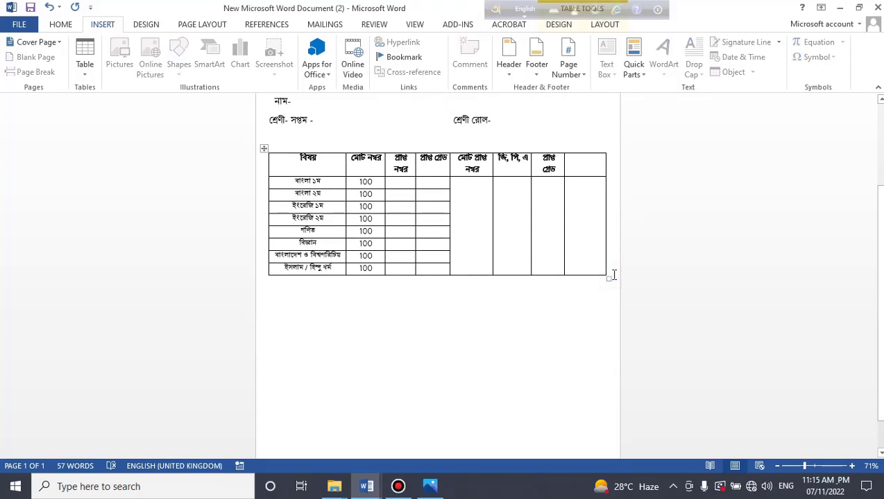
{"action": "left_click", "coordinate": [613, 276]}
{"action": "left_click", "coordinate": [85, 76]}
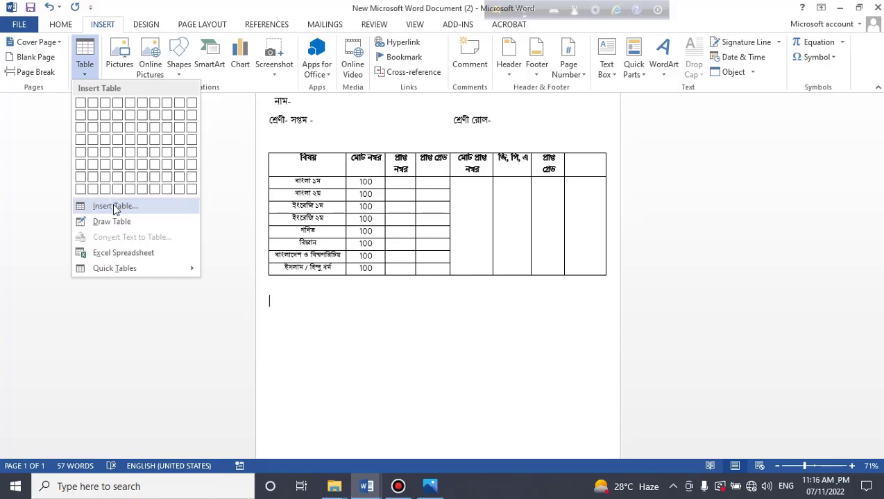
{"action": "left_click", "coordinate": [115, 207]}
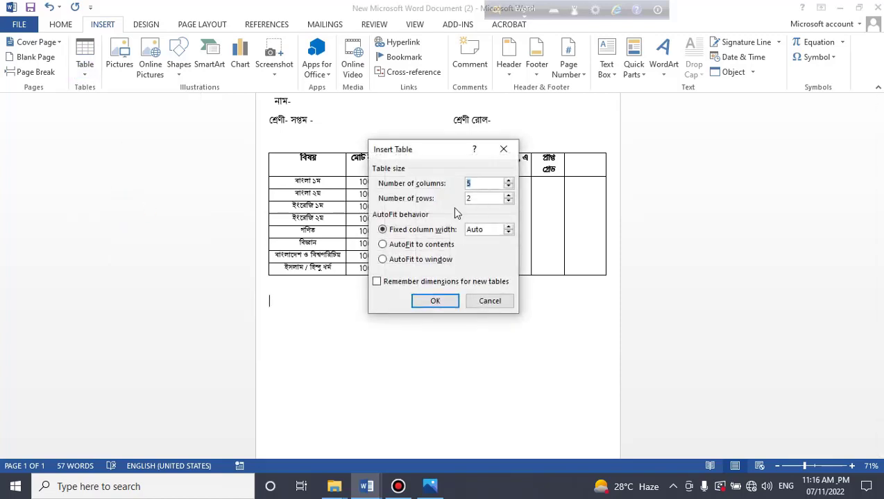
{"action": "left_click", "coordinate": [508, 181]}
{"action": "left_click", "coordinate": [508, 181]}
{"action": "left_click", "coordinate": [508, 181]}
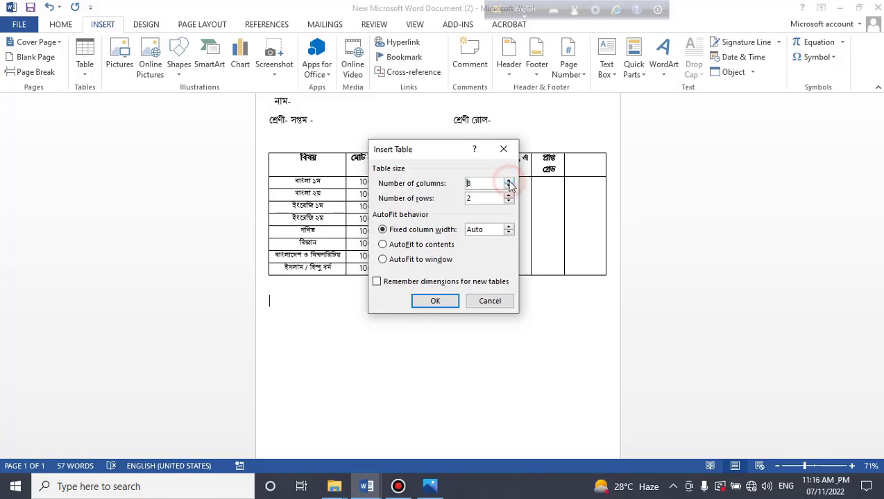
{"action": "left_click", "coordinate": [435, 301]}
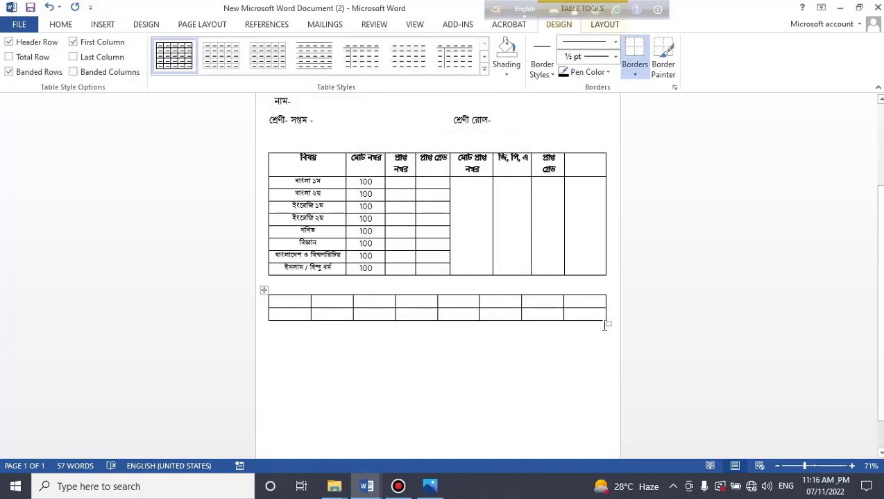
Step: Add two more rows at the end of the new 8-column table
{"action": "left_click", "coordinate": [573, 316]}
{"action": "key", "text": "Tab"}
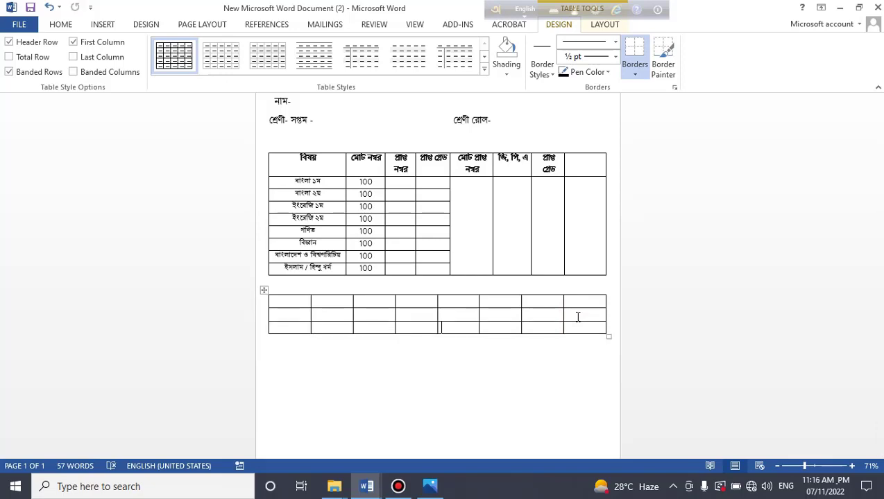
{"action": "key", "text": "Tab"}
{"action": "key", "text": "Tab"}
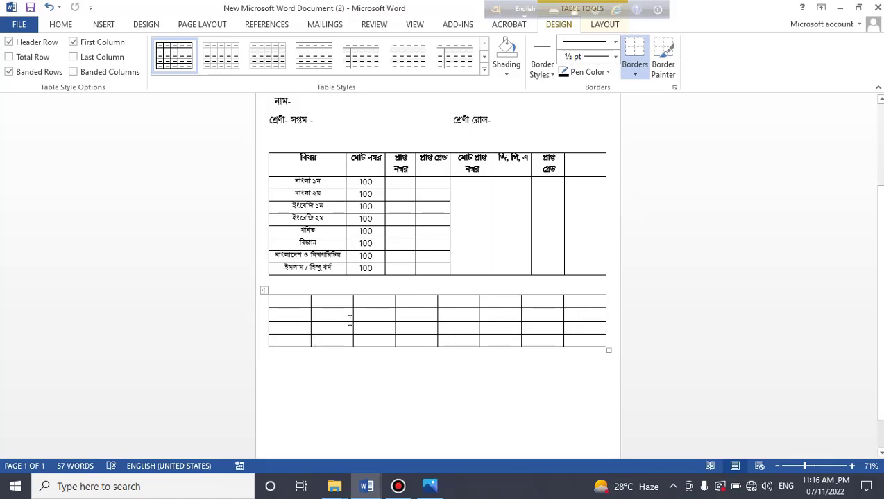
Step: Merge the three cells below the first row in the new table's third column
{"action": "left_click_drag", "start_coordinate": [414, 315], "coordinate": [418, 345]}
{"action": "left_click", "coordinate": [404, 321]}
{"action": "left_click_drag", "start_coordinate": [378, 316], "coordinate": [381, 347]}
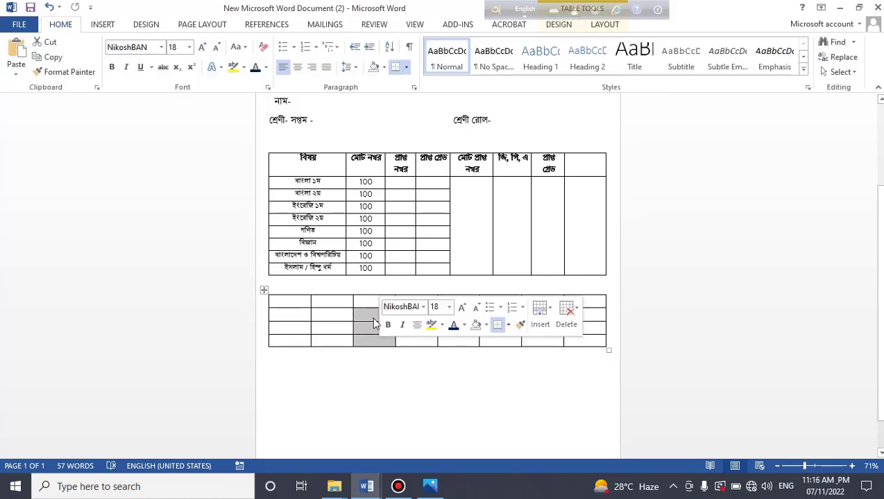
{"action": "right_click", "coordinate": [373, 318]}
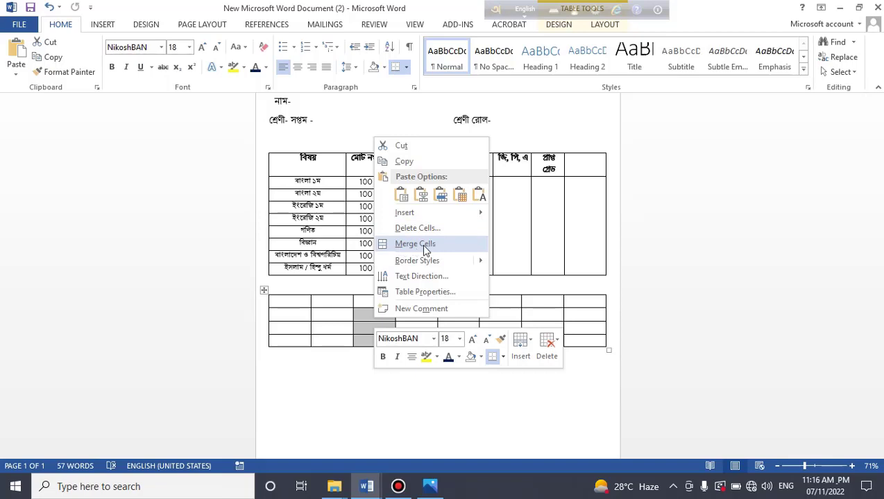
{"action": "left_click", "coordinate": [405, 244]}
{"action": "left_click", "coordinate": [374, 334]}
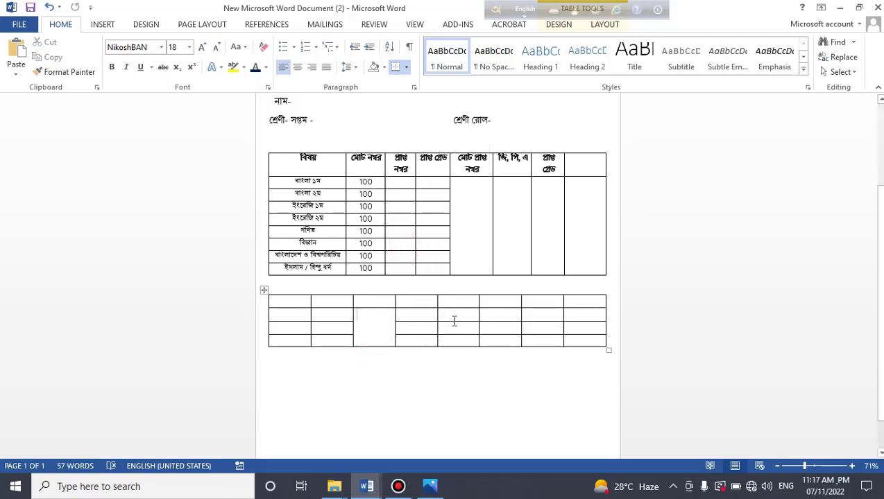
Step: Merge the three cells below the first row in the new table's fifth column
{"action": "left_click_drag", "start_coordinate": [455, 316], "coordinate": [458, 345]}
{"action": "right_click", "coordinate": [452, 330]}
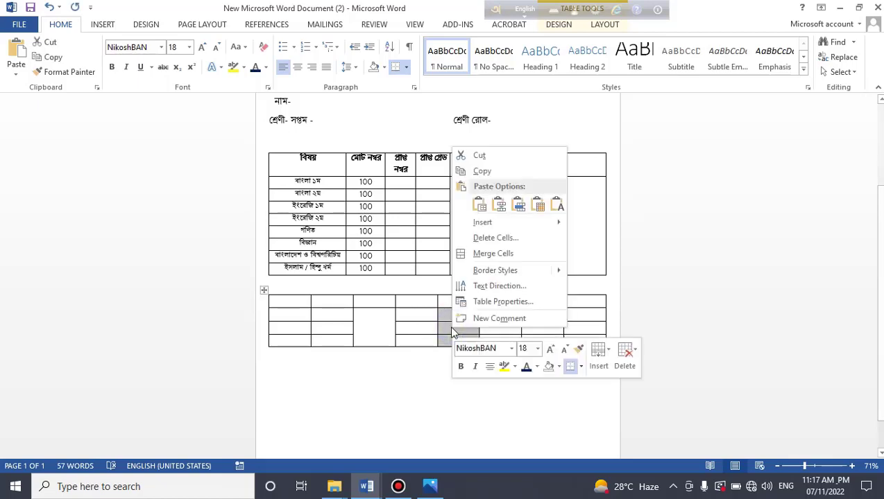
{"action": "left_click", "coordinate": [494, 258]}
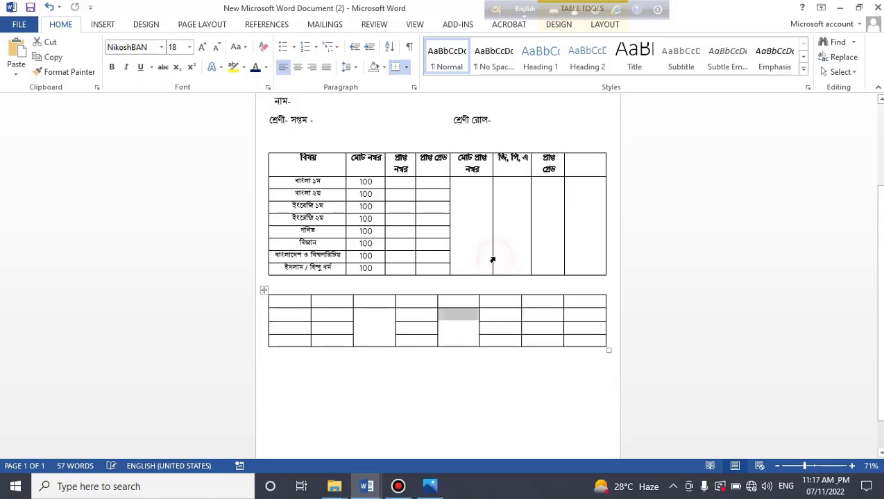
{"action": "left_click", "coordinate": [461, 386]}
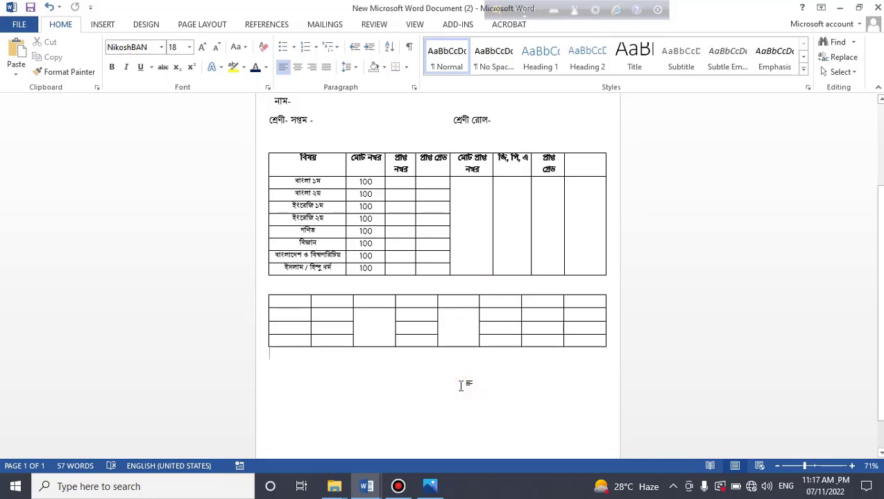
Step: Add more space before the শ্রেণী রোল- label to move it further along the class line
{"action": "scroll", "coordinate": [460, 385], "scroll_direction": "up", "scroll_amount": 3}
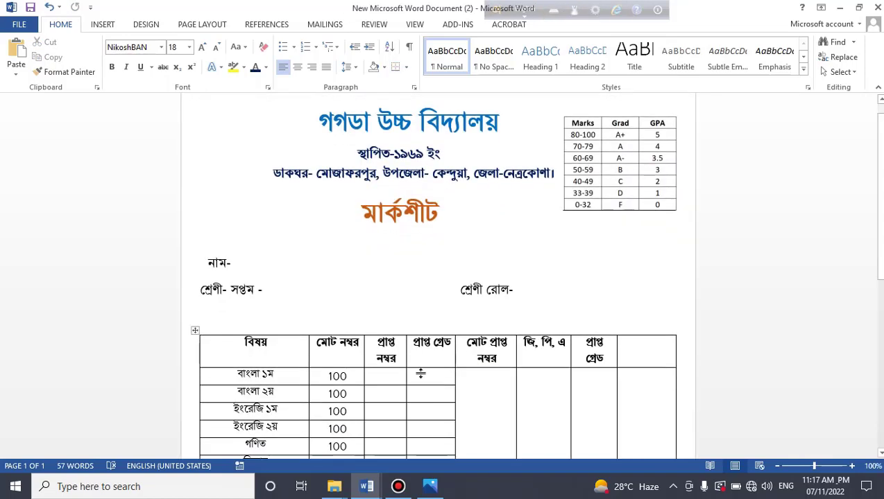
{"action": "left_click", "coordinate": [453, 292]}
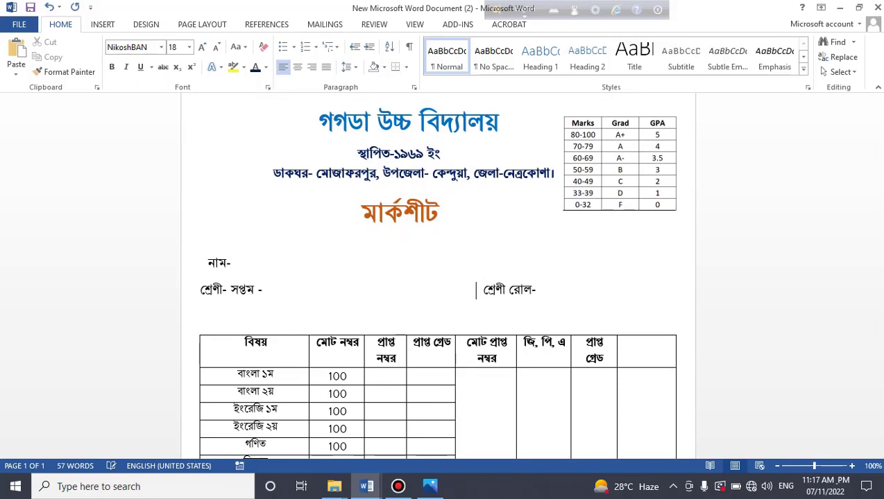
{"action": "left_click", "coordinate": [200, 288]}
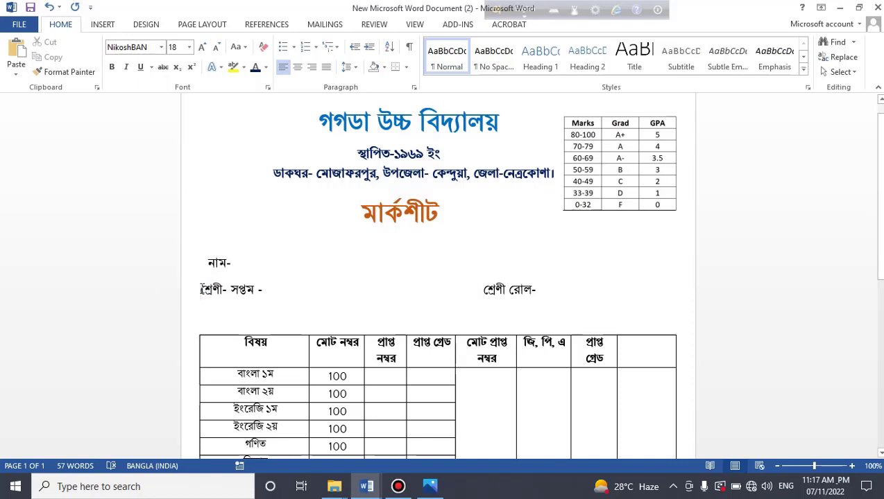
{"action": "scroll", "coordinate": [849, 235], "scroll_direction": "up", "scroll_amount": 1}
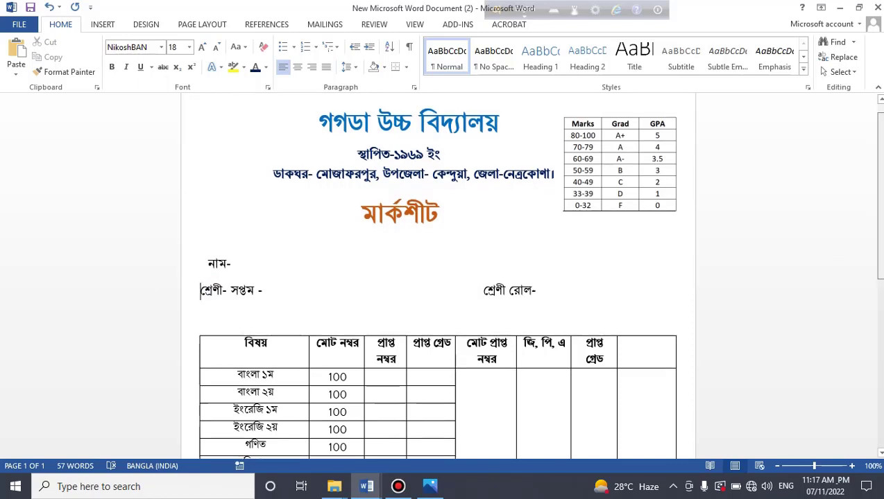
Step: Insert the picture "school logo final 2" from the school folder on New Volume (I:) in front of the school name heading
{"action": "left_click", "coordinate": [280, 129]}
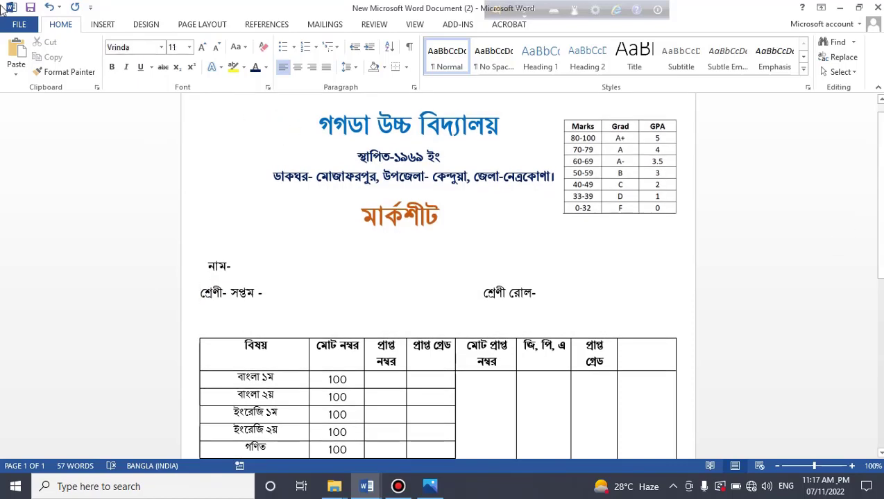
{"action": "left_click", "coordinate": [102, 24]}
{"action": "left_click", "coordinate": [120, 65]}
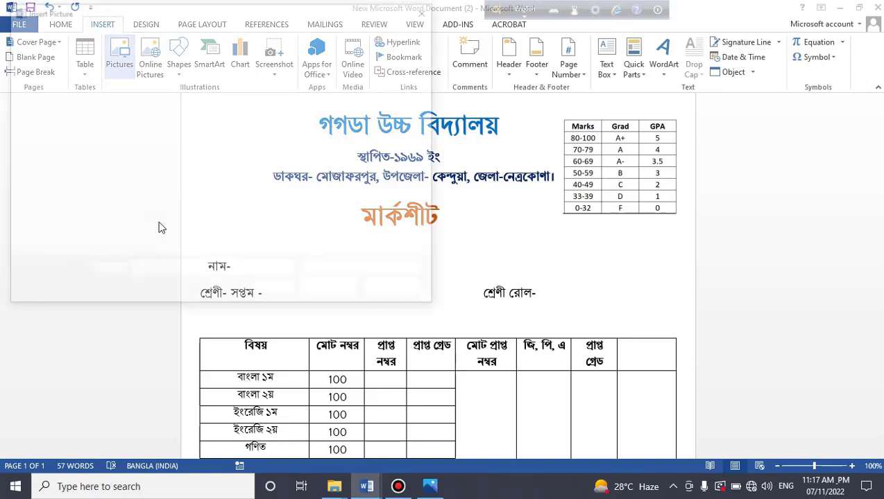
{"action": "left_click", "coordinate": [99, 187]}
{"action": "left_click_drag", "start_coordinate": [99, 193], "coordinate": [100, 210]}
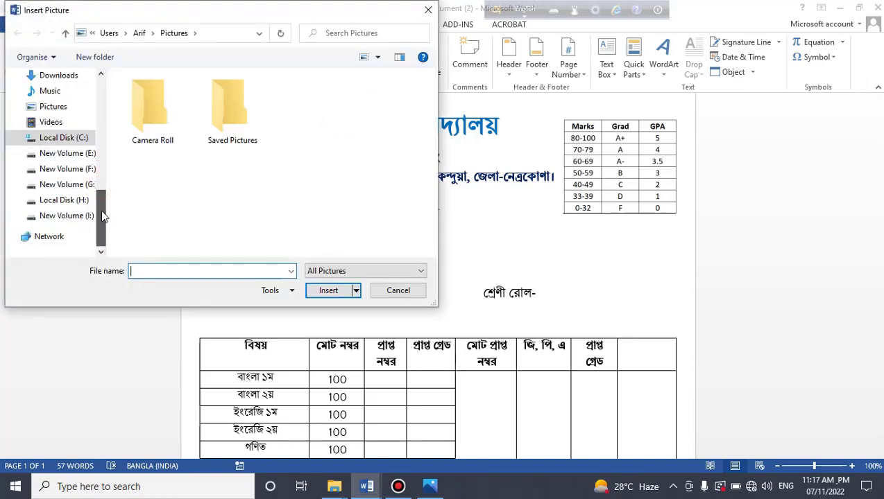
{"action": "left_click", "coordinate": [69, 216]}
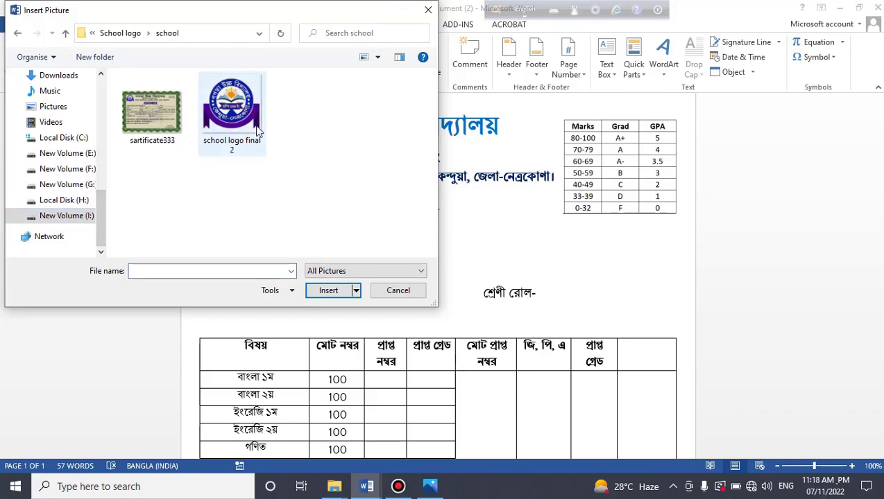
{"action": "left_click", "coordinate": [237, 111]}
{"action": "left_click", "coordinate": [327, 291]}
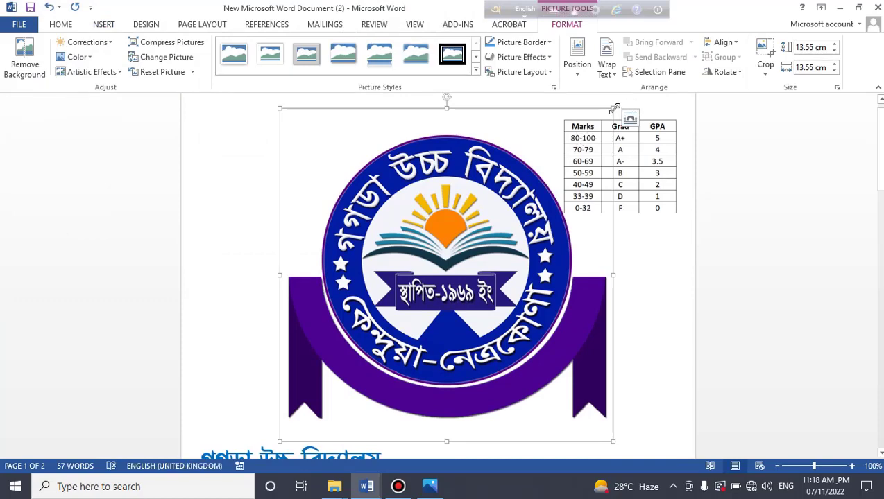
Step: Shrink the school logo to about 1.69 cm square and set its text wrapping to Through
{"action": "left_click_drag", "start_coordinate": [613, 109], "coordinate": [291, 275]}
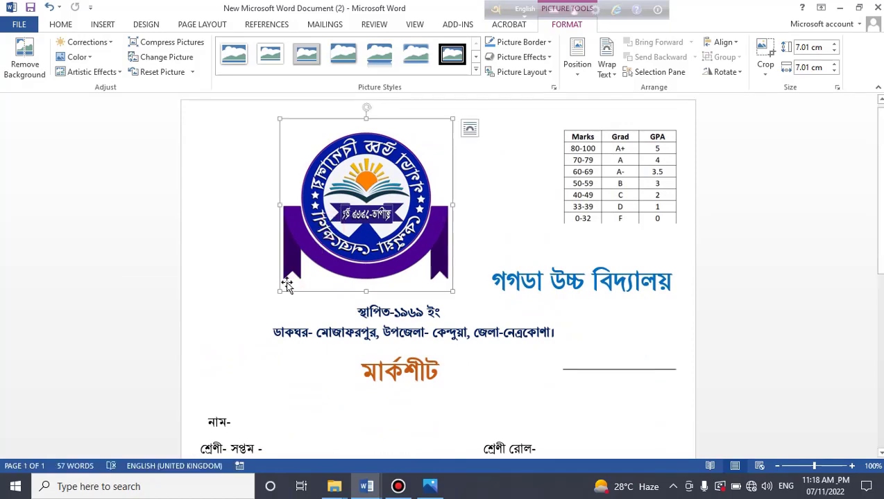
{"action": "left_click_drag", "start_coordinate": [279, 292], "coordinate": [310, 162]}
{"action": "right_click", "coordinate": [304, 148]}
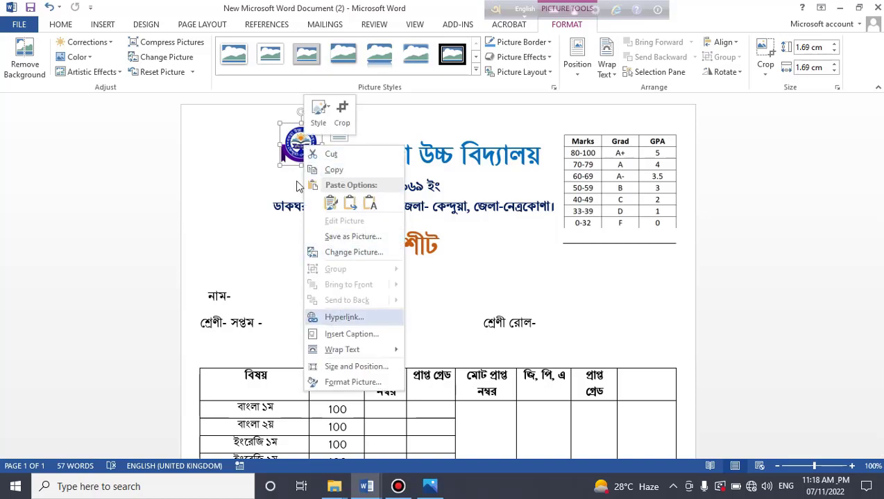
{"action": "mouse_move", "coordinate": [350, 355]}
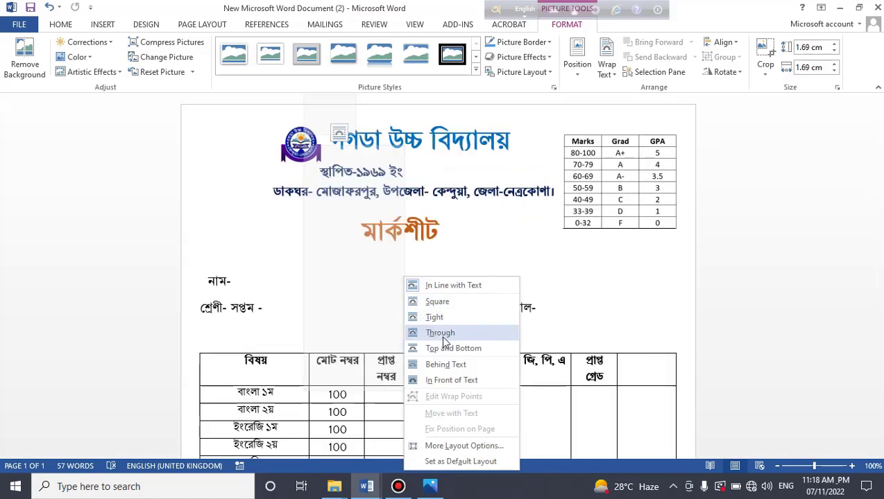
{"action": "left_click", "coordinate": [440, 333]}
Step: Nudge the school logo slightly to the left beside the school name heading
{"action": "left_click", "coordinate": [370, 159]}
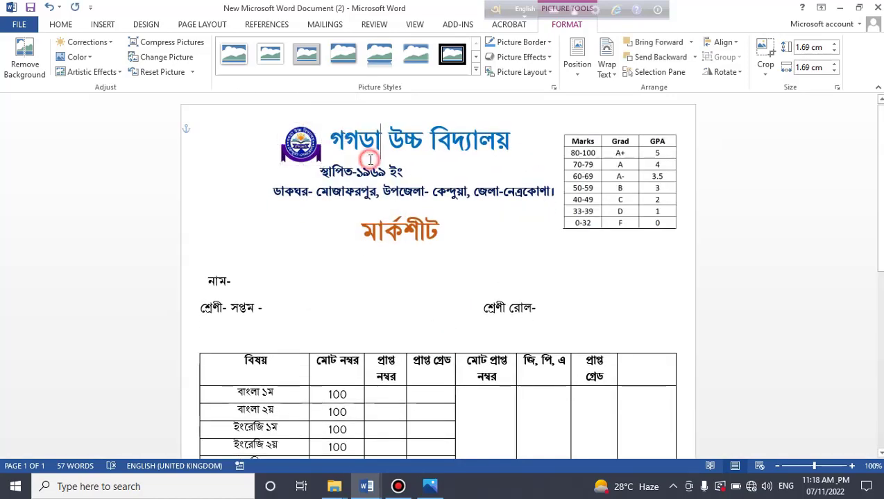
{"action": "left_click", "coordinate": [288, 143]}
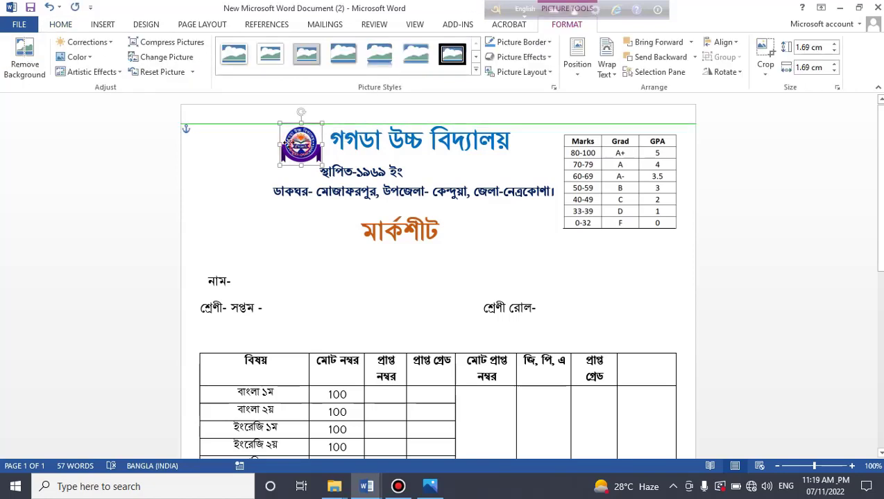
{"action": "left_click_drag", "start_coordinate": [288, 142], "coordinate": [284, 143]}
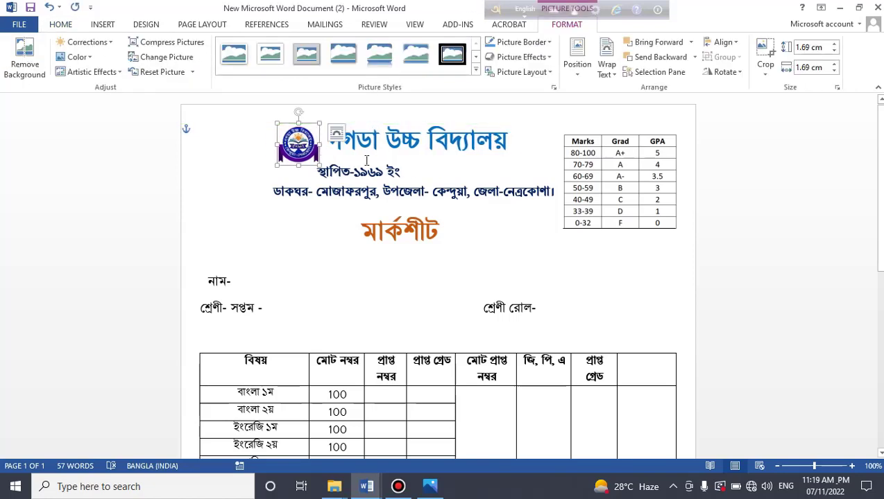
Step: Change the school logo's text wrapping so it stops pushing the school name and স্থাপিত-১৯৬৯ ইং lines aside
{"action": "left_click", "coordinate": [375, 158]}
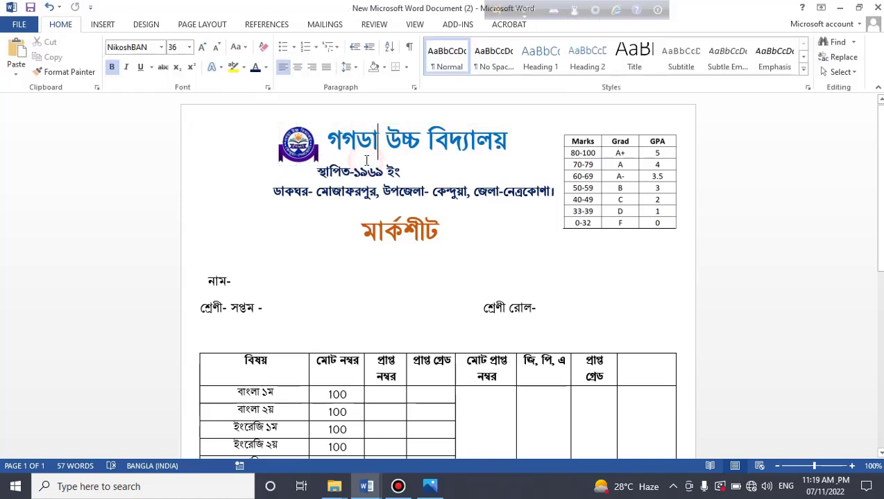
{"action": "right_click", "coordinate": [299, 144]}
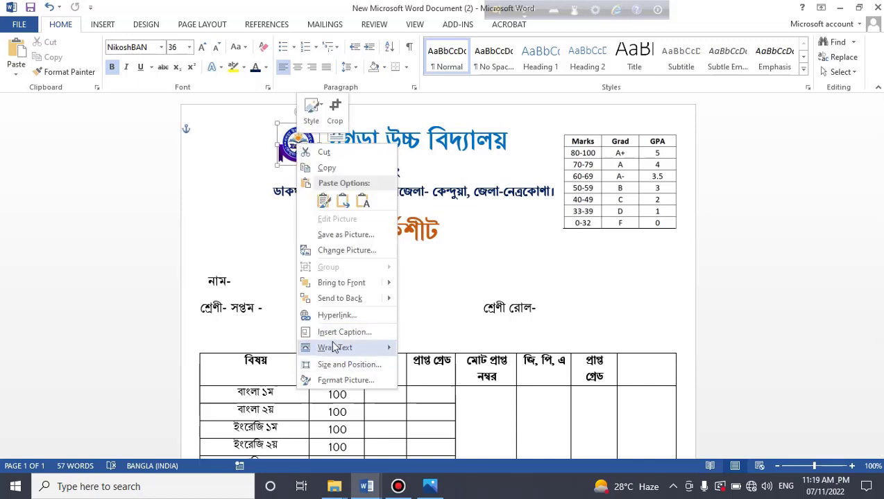
{"action": "left_click", "coordinate": [200, 258]}
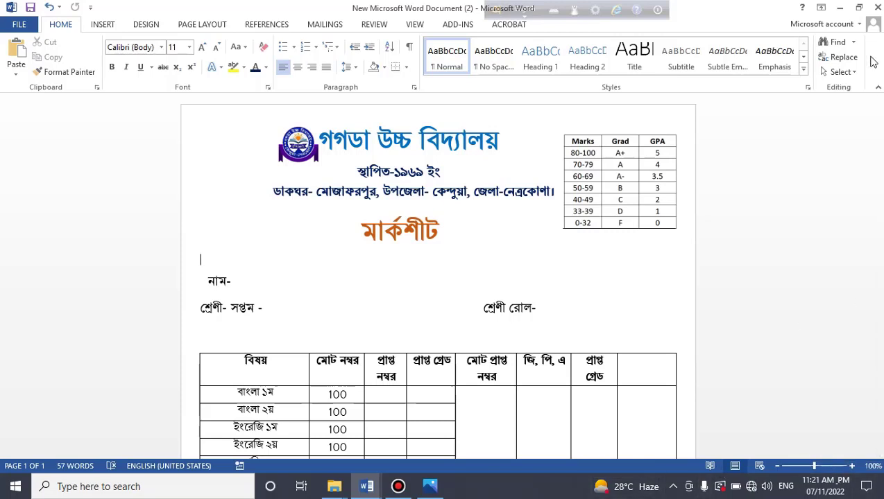
Step: Delete the empty last column, after প্রাপ্ত গ্রেড, from the subject marks table
{"action": "scroll", "coordinate": [437, 277], "scroll_direction": "down", "scroll_amount": 4}
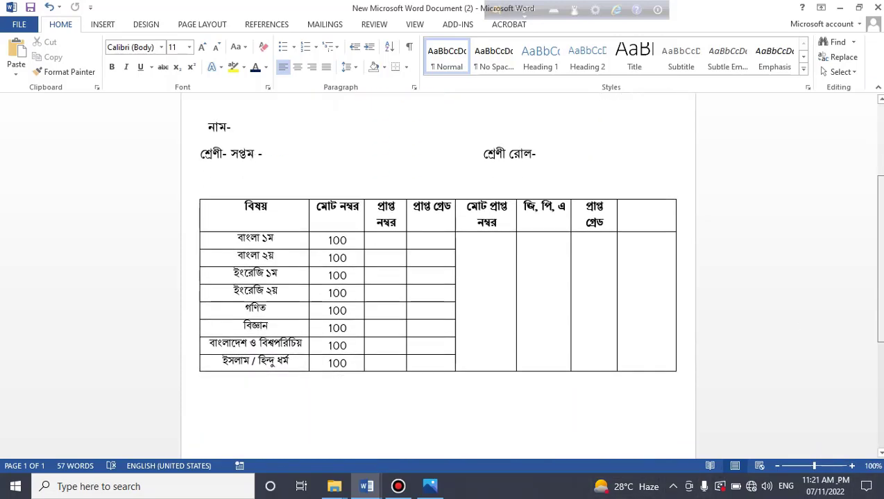
{"action": "scroll", "coordinate": [437, 278], "scroll_direction": "down", "scroll_amount": 2}
{"action": "scroll", "coordinate": [437, 278], "scroll_direction": "up", "scroll_amount": 7}
{"action": "scroll", "coordinate": [438, 277], "scroll_direction": "down", "scroll_amount": 5}
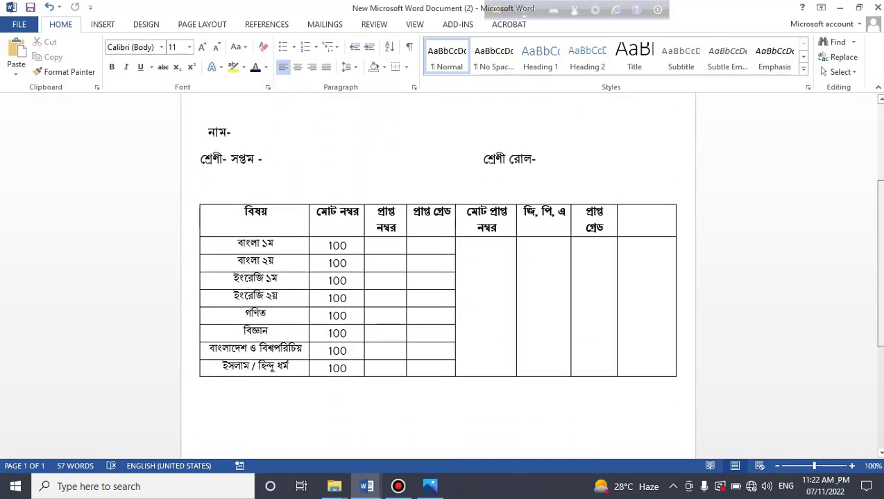
{"action": "scroll", "coordinate": [823, 250], "scroll_direction": "down", "scroll_amount": 1}
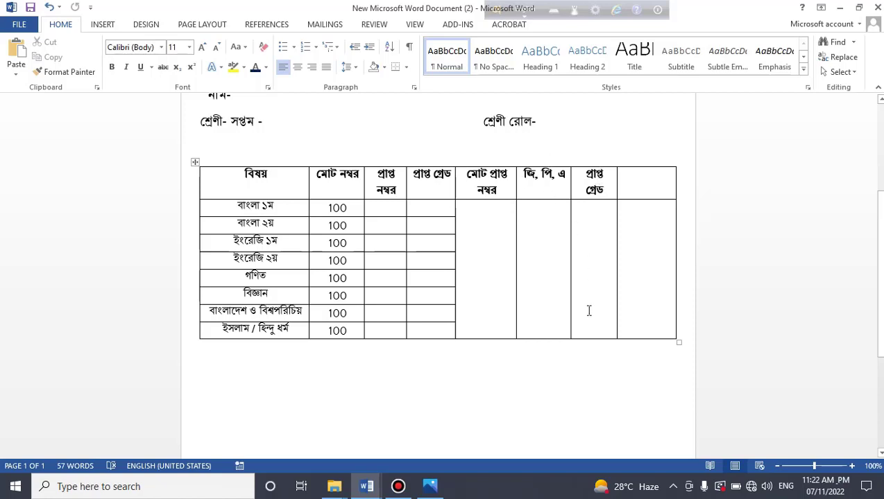
{"action": "left_click", "coordinate": [643, 167]}
{"action": "right_click", "coordinate": [645, 173]}
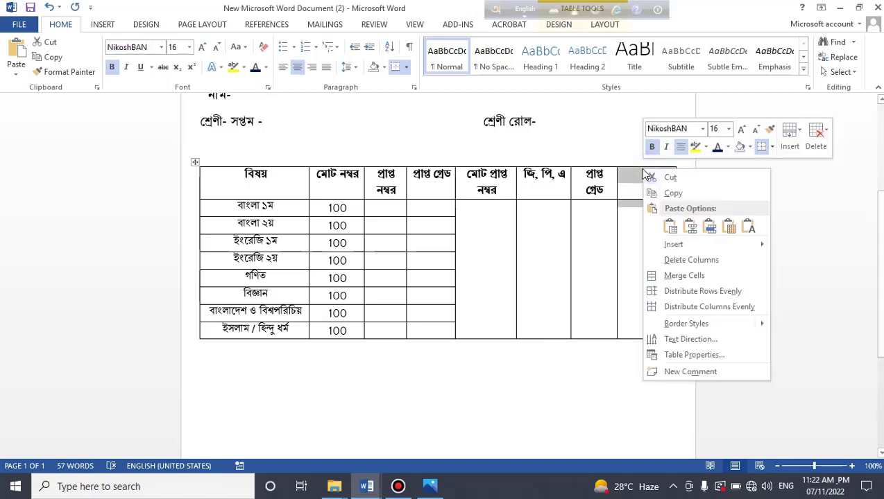
{"action": "left_click", "coordinate": [681, 261]}
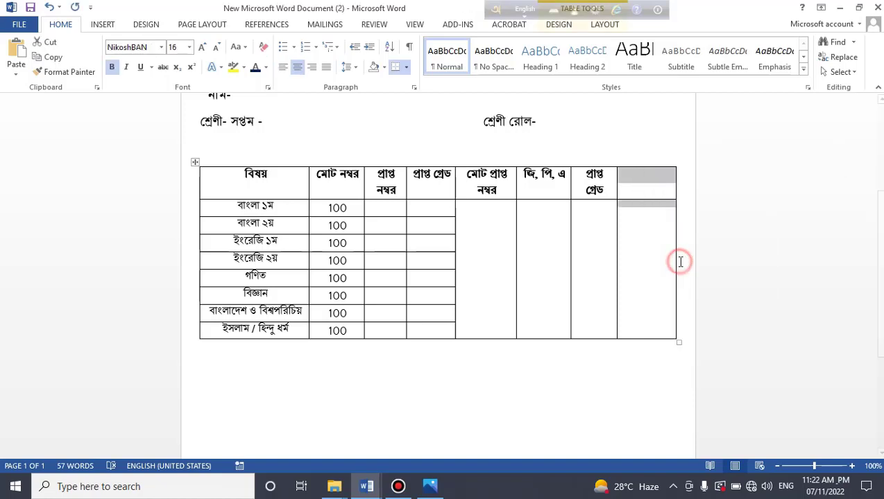
{"action": "left_click", "coordinate": [641, 178]}
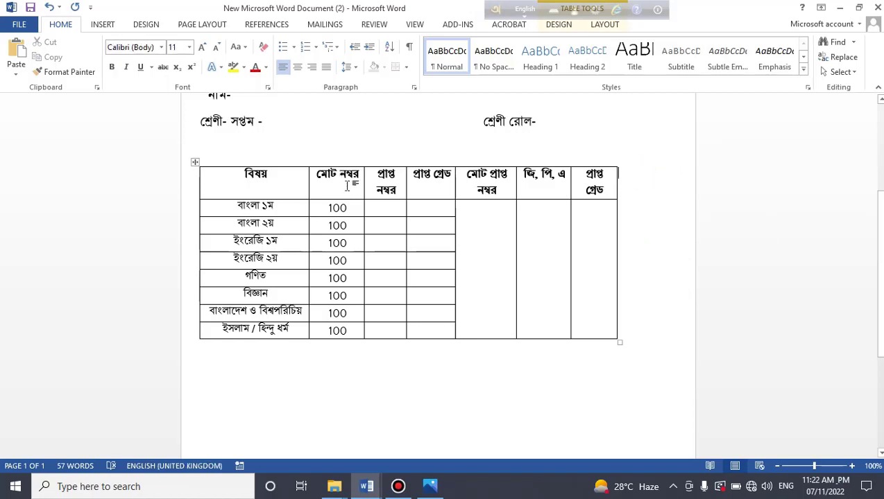
{"action": "left_click_drag", "start_coordinate": [326, 207], "coordinate": [337, 330]}
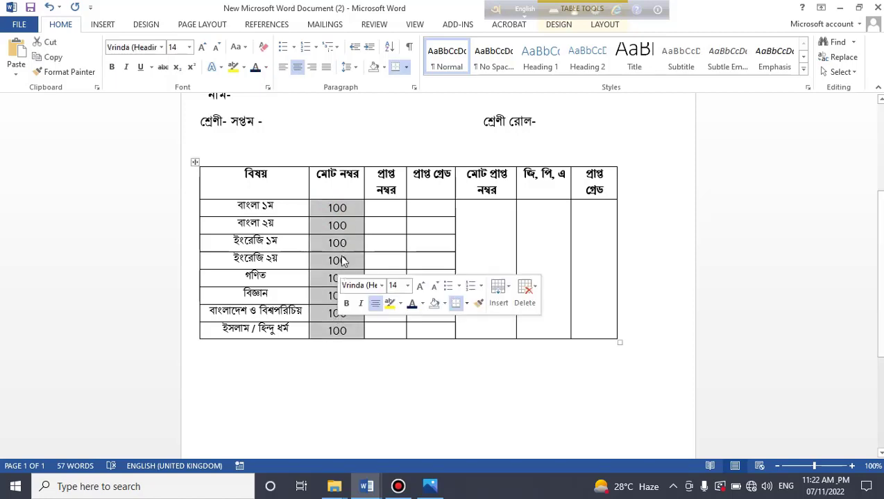
{"action": "left_click", "coordinate": [341, 209]}
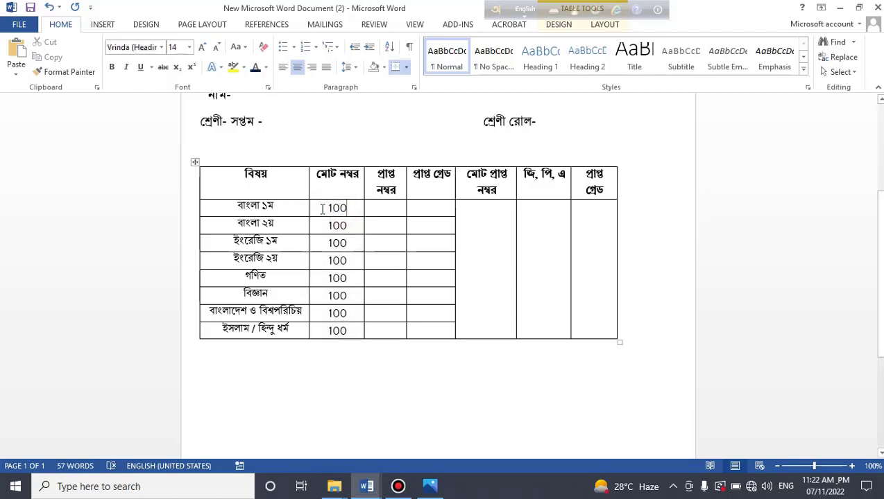
{"action": "left_click_drag", "start_coordinate": [322, 206], "coordinate": [343, 332]}
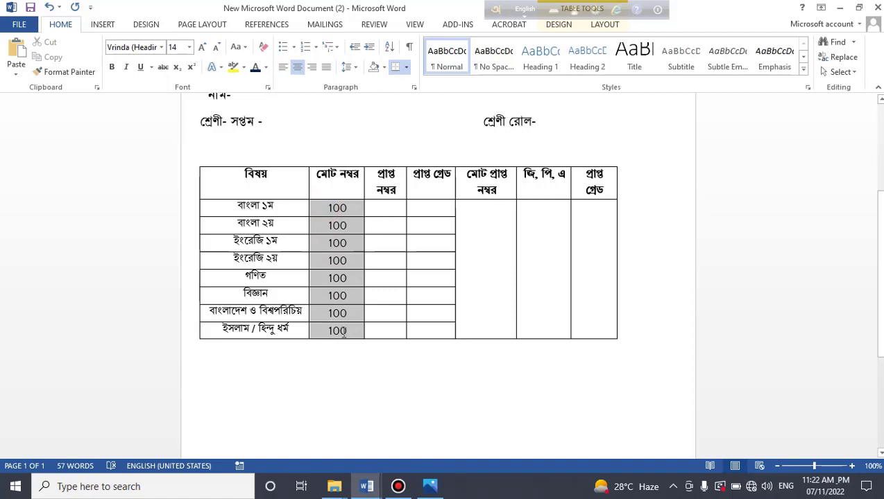
{"action": "left_click", "coordinate": [201, 149]}
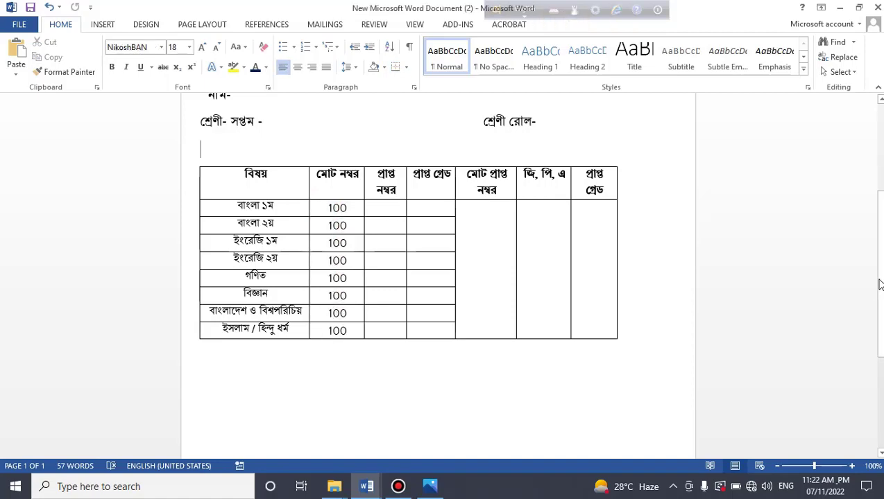
Step: Review the whole mark sheet, from the school heading, logo and grading table down to the subject marks table
{"action": "scroll", "coordinate": [437, 277], "scroll_direction": "up", "scroll_amount": 5}
{"action": "scroll", "coordinate": [437, 278], "scroll_direction": "down", "scroll_amount": 4}
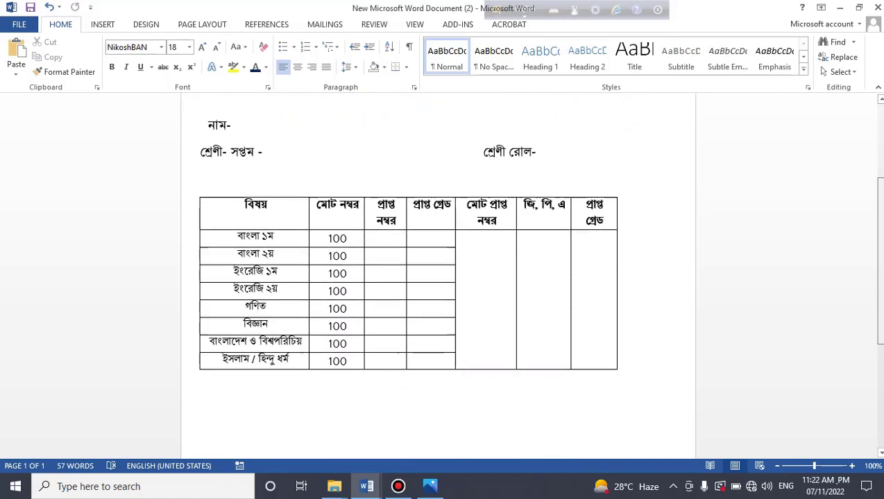
{"action": "scroll", "coordinate": [381, 179], "scroll_direction": "up", "scroll_amount": 4}
{"action": "scroll", "coordinate": [380, 178], "scroll_direction": "down", "scroll_amount": 2}
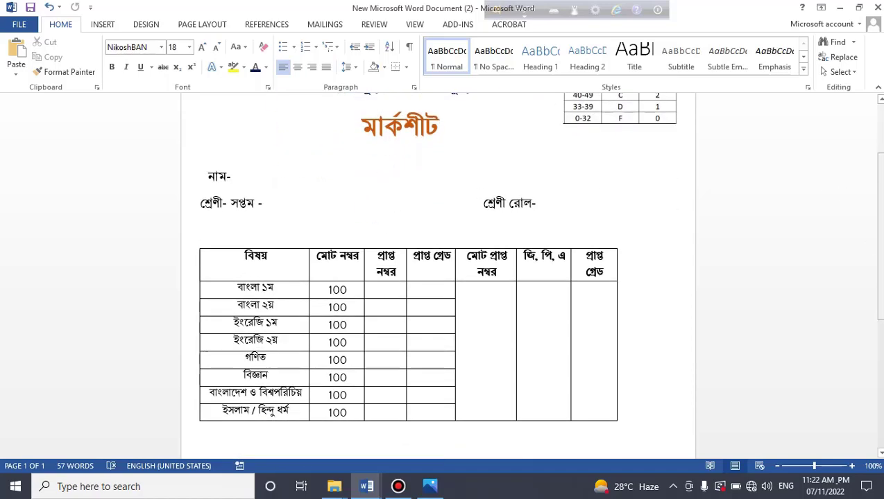
{"action": "scroll", "coordinate": [872, 258], "scroll_direction": "up", "scroll_amount": 2}
{"action": "scroll", "coordinate": [437, 277], "scroll_direction": "up", "scroll_amount": 1}
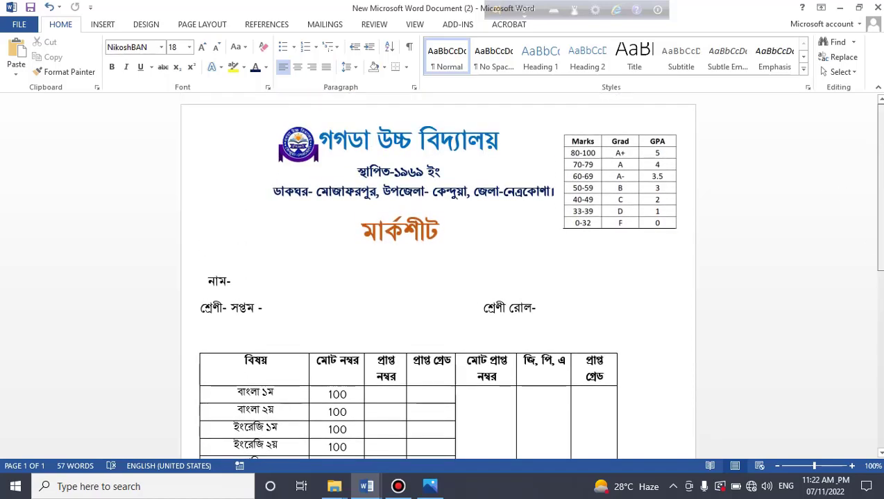
{"action": "scroll", "coordinate": [437, 278], "scroll_direction": "down", "scroll_amount": 4}
{"action": "scroll", "coordinate": [437, 278], "scroll_direction": "up", "scroll_amount": 4}
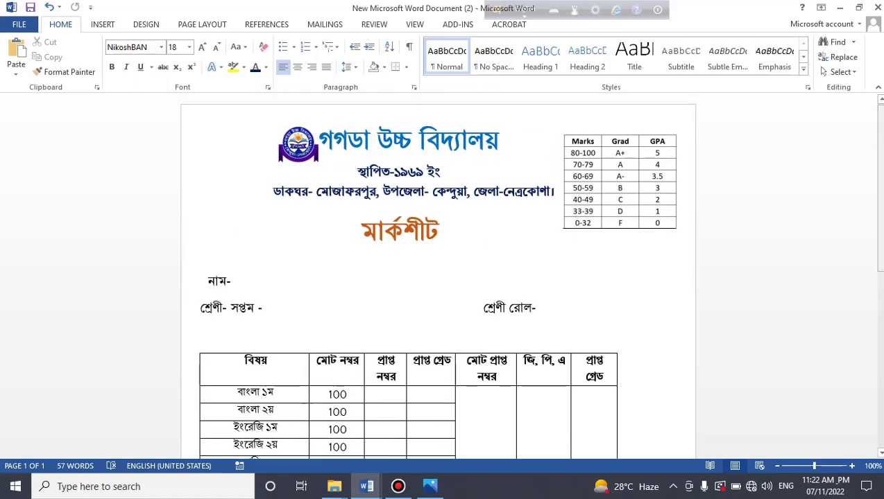